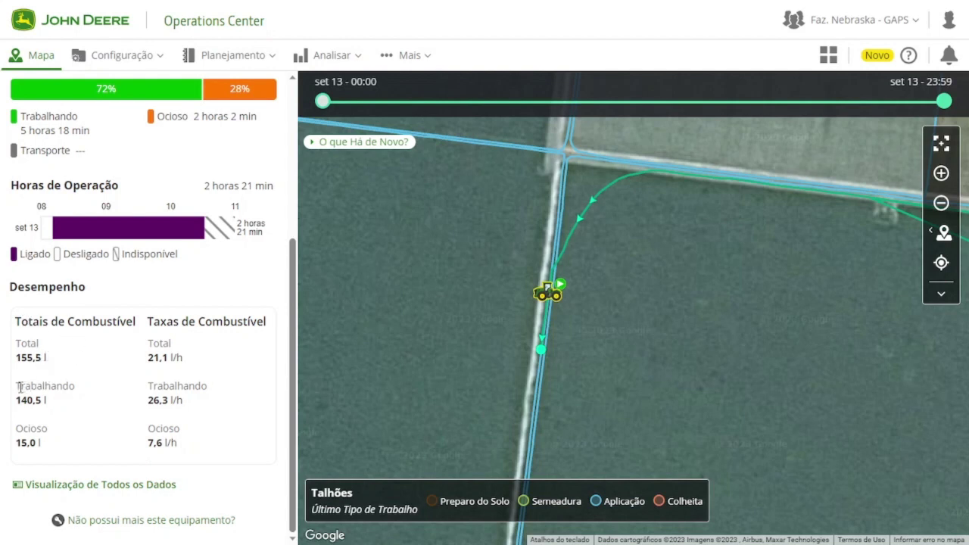
- Examine the tractor's fuel totals and fuel rates, comparing the overall, working (Trabalhando) and idle (Ocioso) figures
mouse_move(16, 386)
mouse_down()
mouse_move(67, 389)
mouse_move(15, 401)
mouse_up()
click(61, 397)
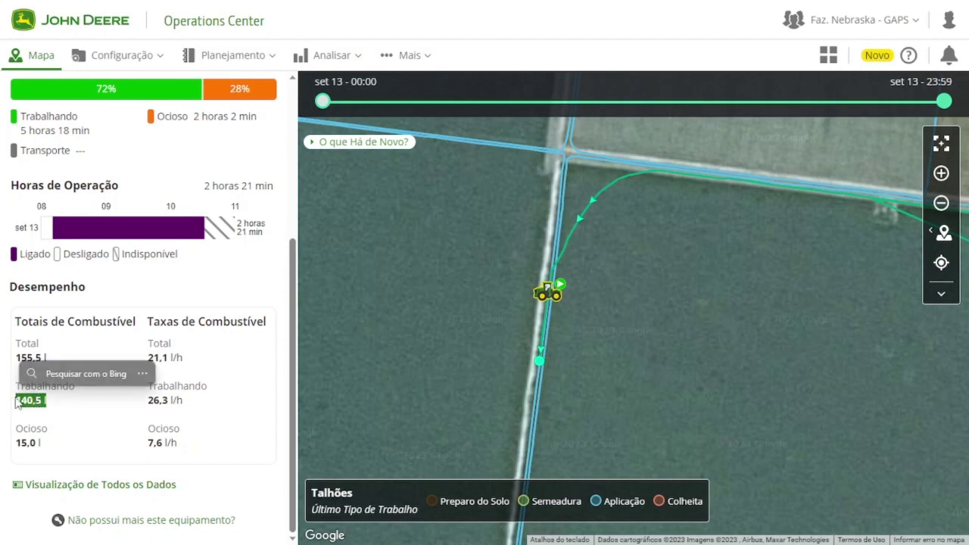
drag(53, 449, 13, 442)
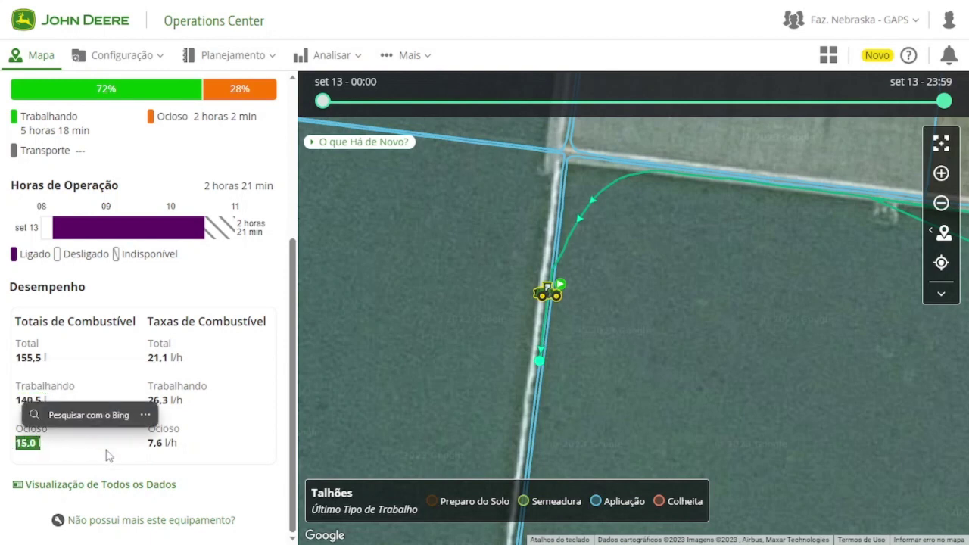
click(125, 356)
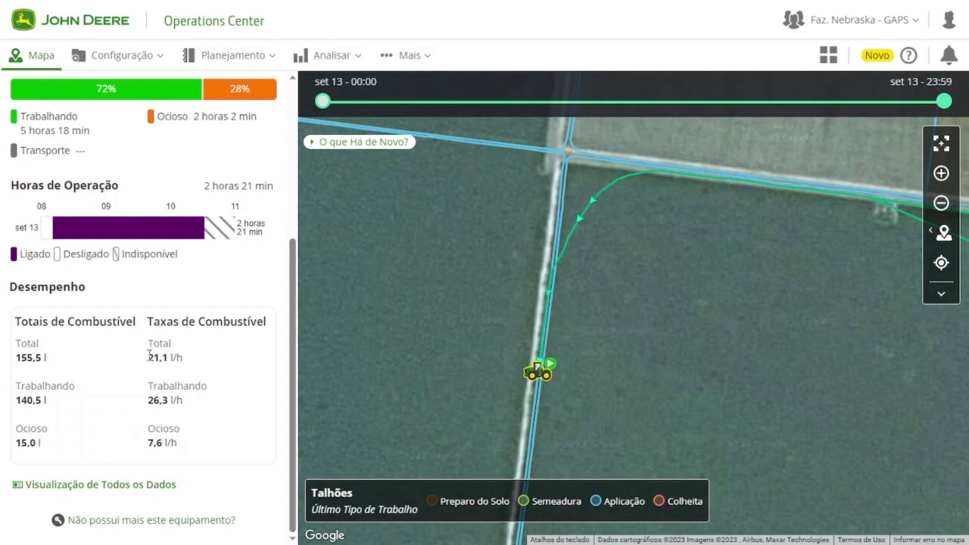
drag(149, 366, 188, 368)
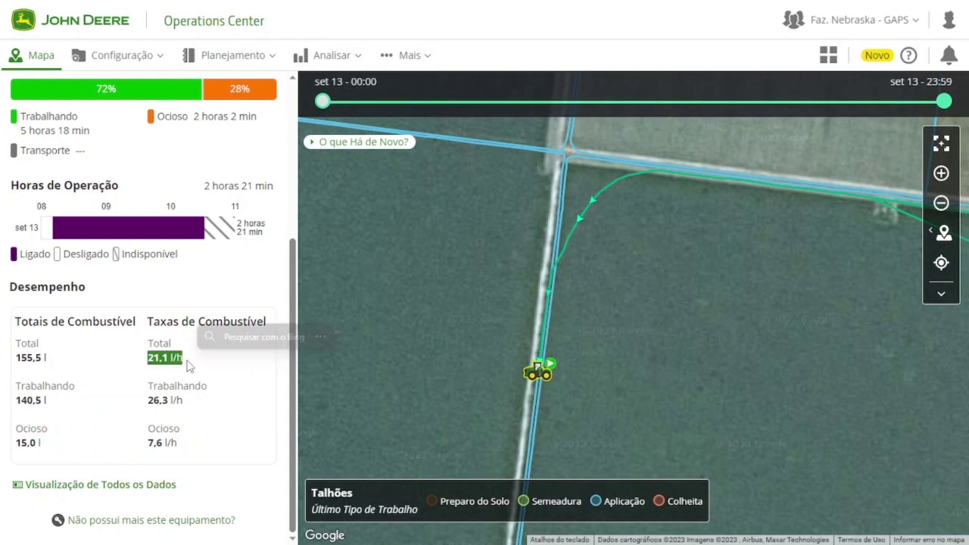
drag(150, 394, 205, 418)
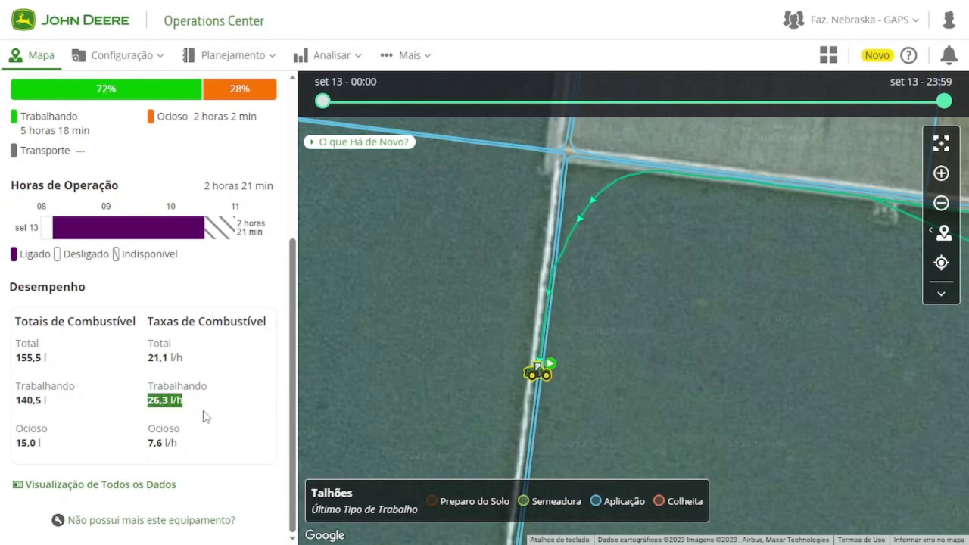
drag(150, 444, 185, 448)
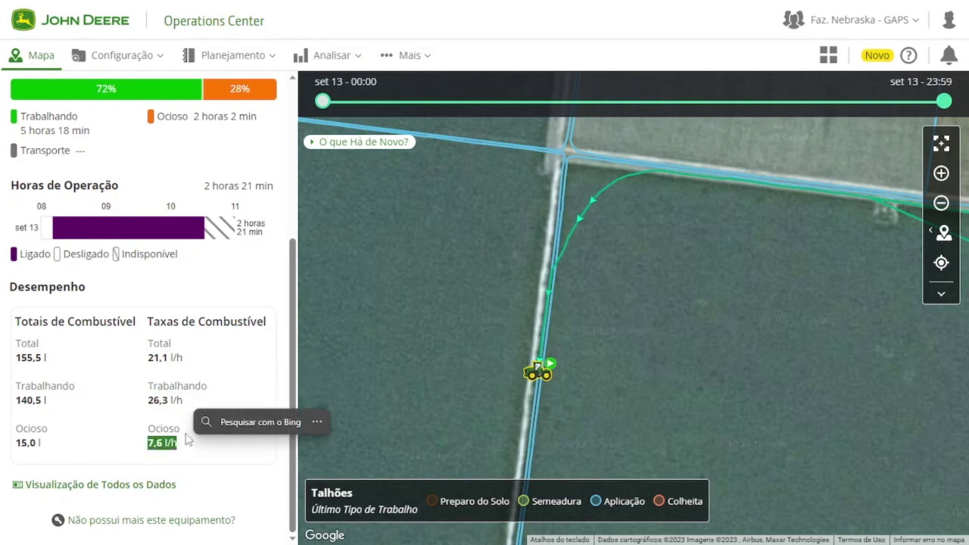
- Open remote display access (RDA) for tractor TR 9640R 02
scroll(191, 409, up, 3)
key(F11)
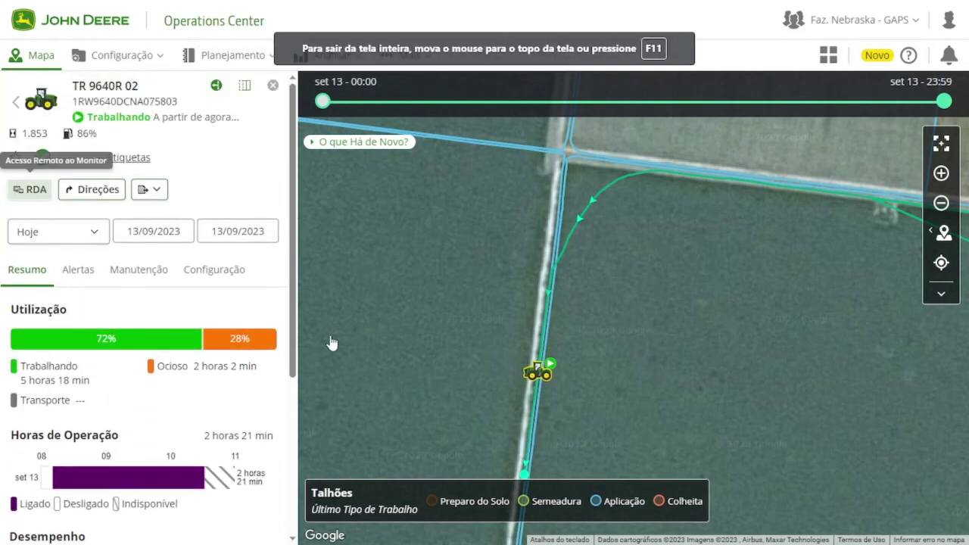
click(37, 191)
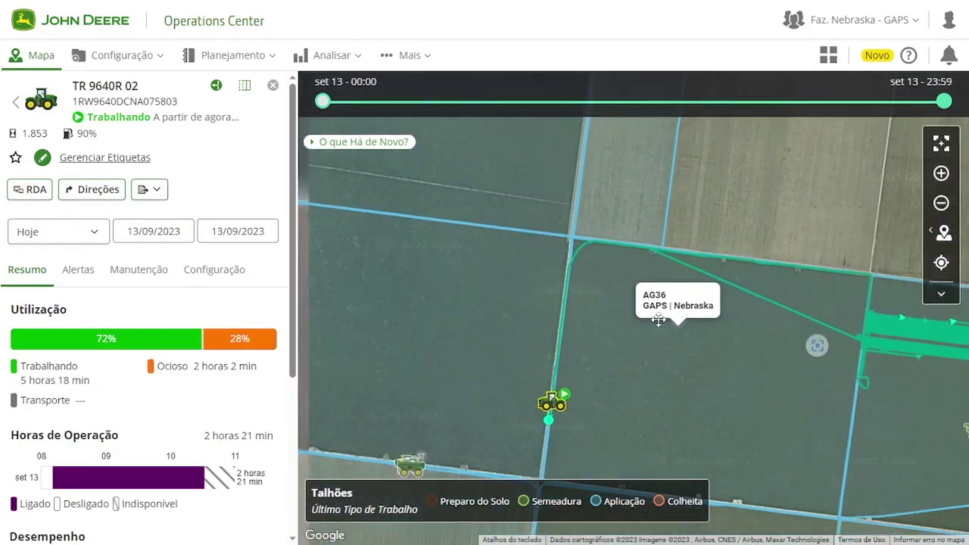
- Open the complete data view (Visualização de Todos os Dados) for tractor TR 9640R 02
drag(659, 320, 603, 244)
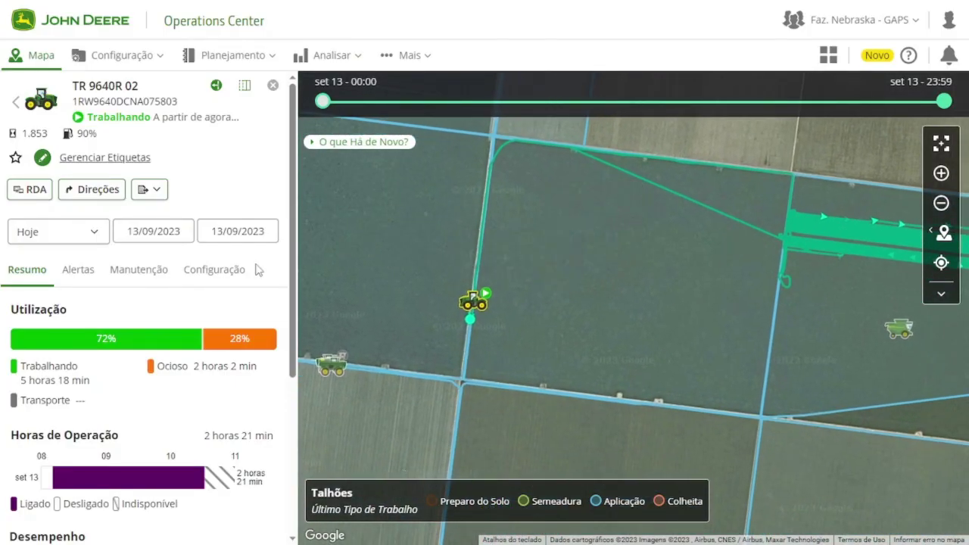
scroll(136, 311, down, 3)
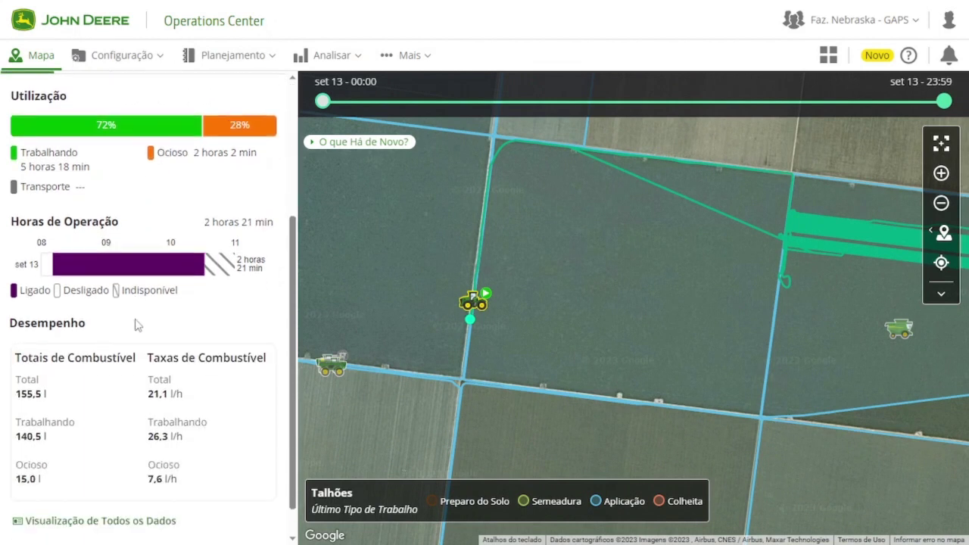
scroll(136, 324, down, 1)
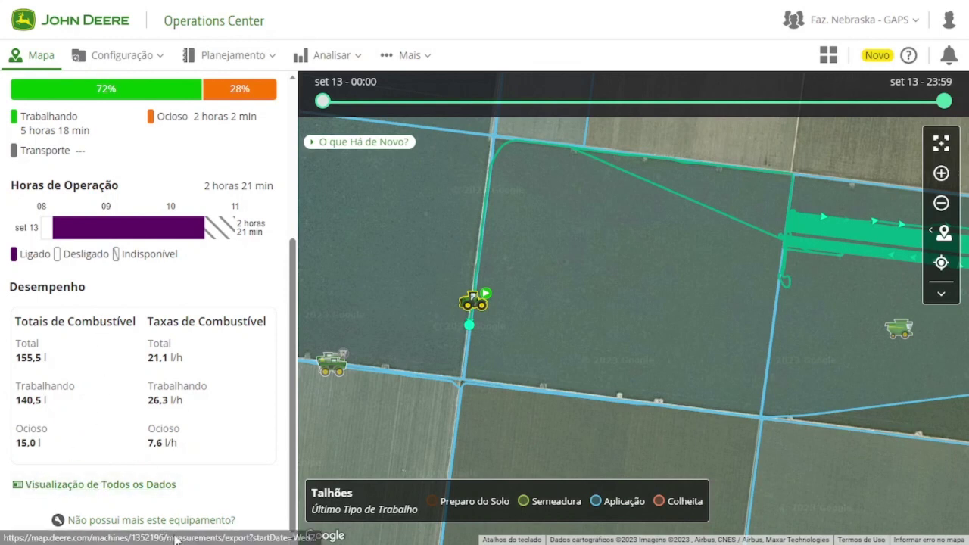
click(114, 487)
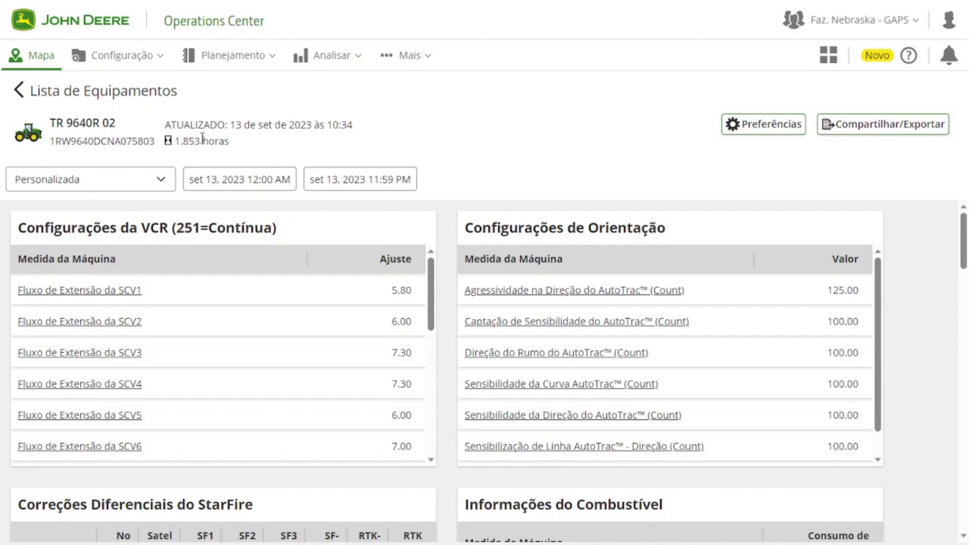
- Check the tractor's engine hours and review the available period presets, from Hoje through Vida Útil
drag(202, 139, 174, 144)
click(443, 142)
click(150, 184)
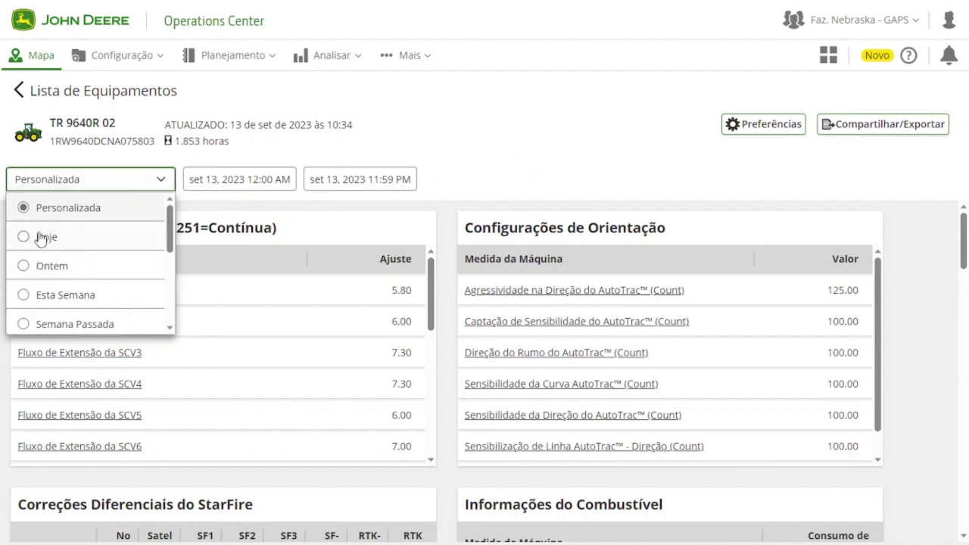
scroll(42, 239, down, 1)
scroll(47, 240, up, 1)
scroll(48, 254, down, 2)
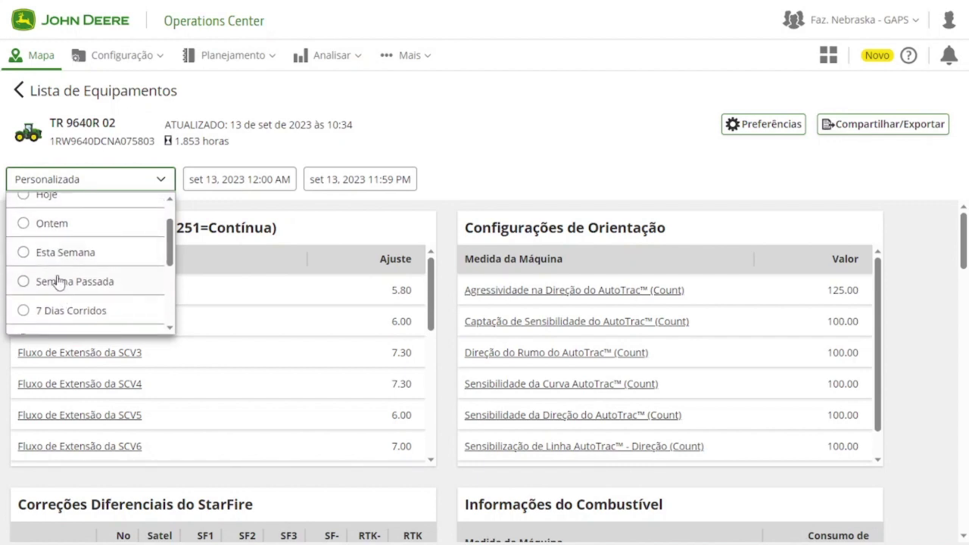
scroll(58, 282, up, 1)
scroll(59, 284, down, 1)
scroll(61, 291, down, 3)
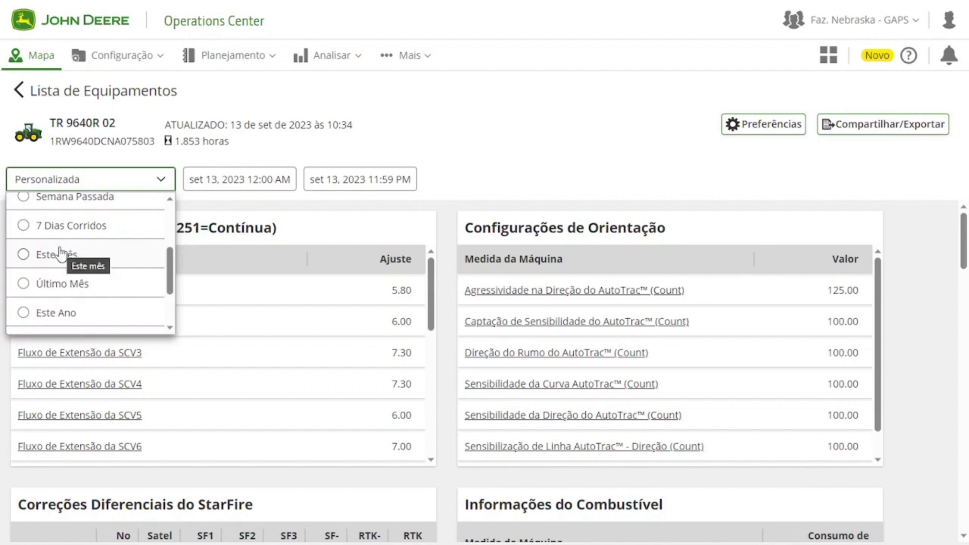
scroll(60, 261, down, 3)
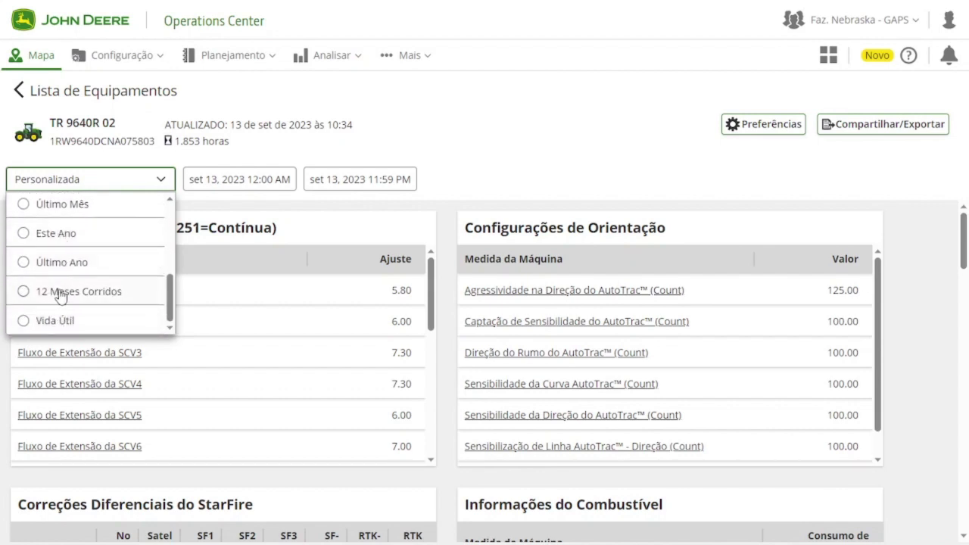
click(457, 144)
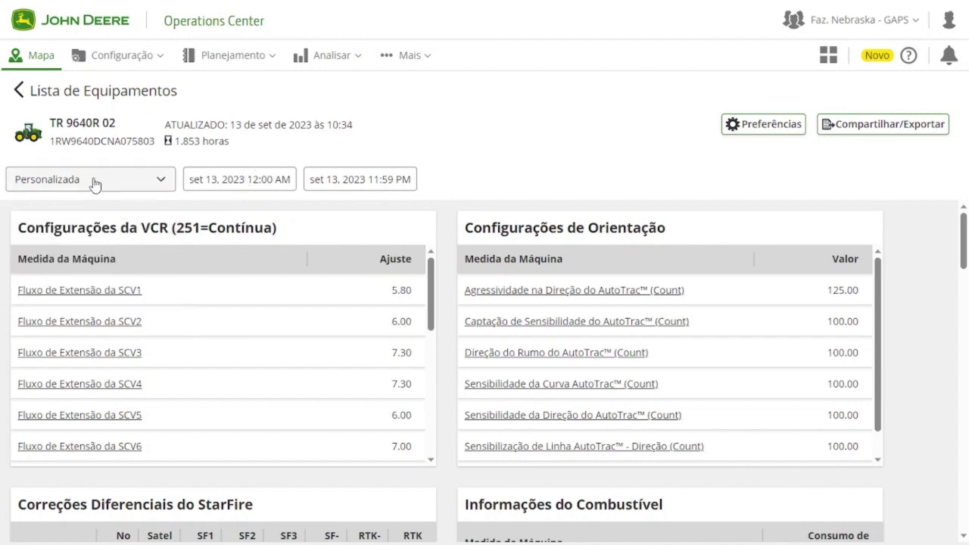
- Inspect the start and end date and time pickers for a custom period
click(234, 179)
click(337, 177)
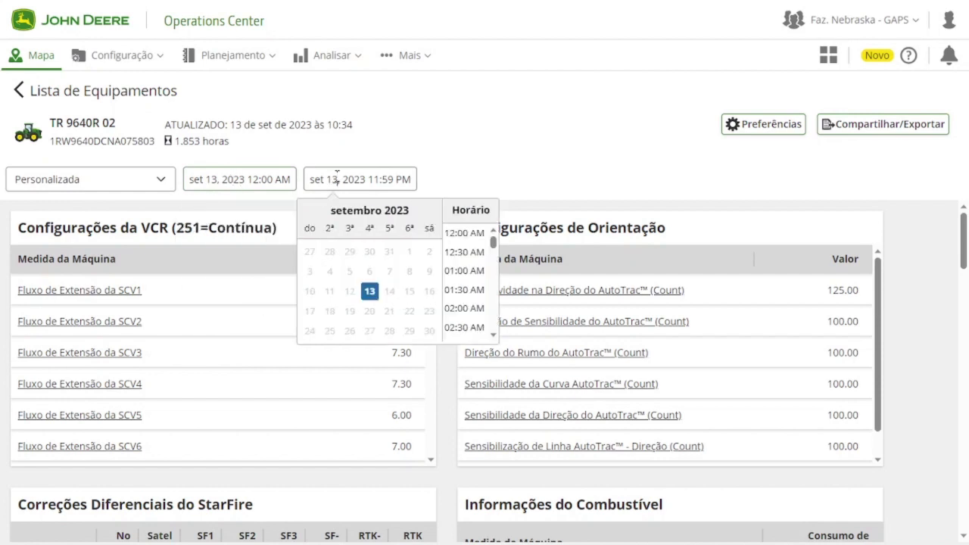
click(469, 158)
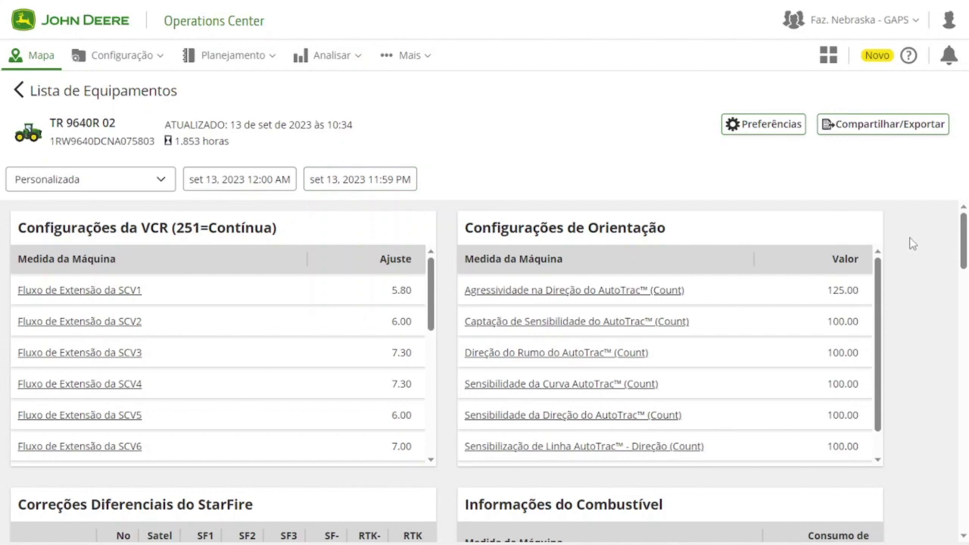
scroll(911, 244, down, 2)
scroll(911, 244, up, 2)
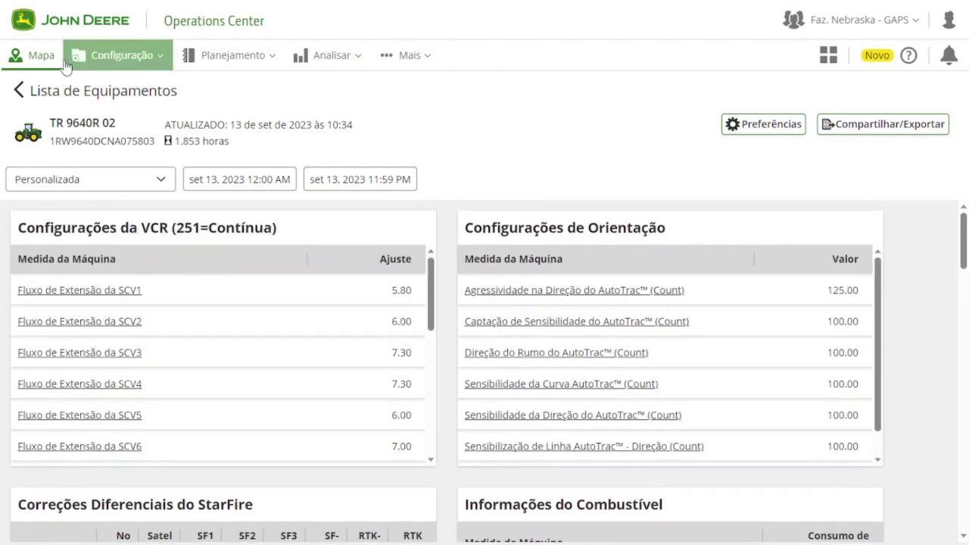
- Set the machine data period to Vida Útil
click(119, 193)
scroll(108, 318, down, 5)
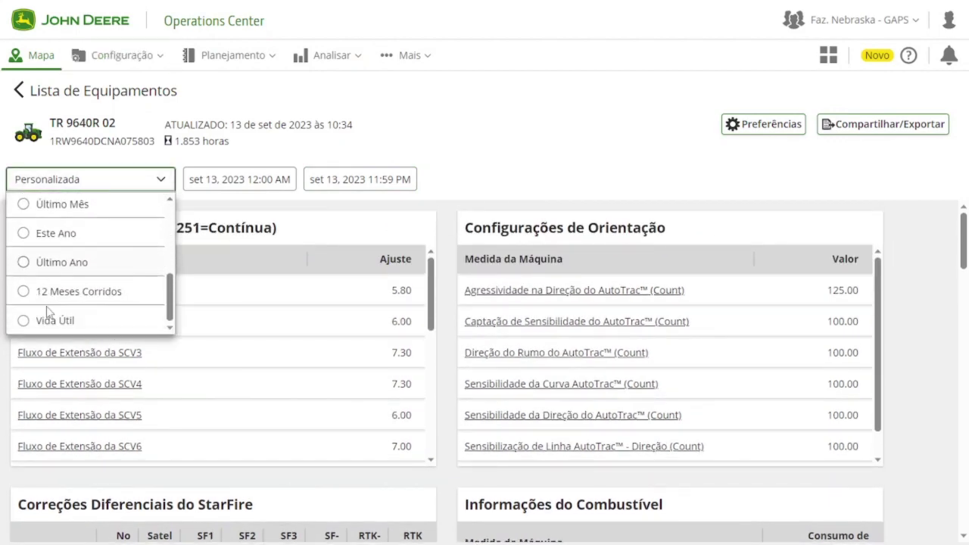
click(21, 324)
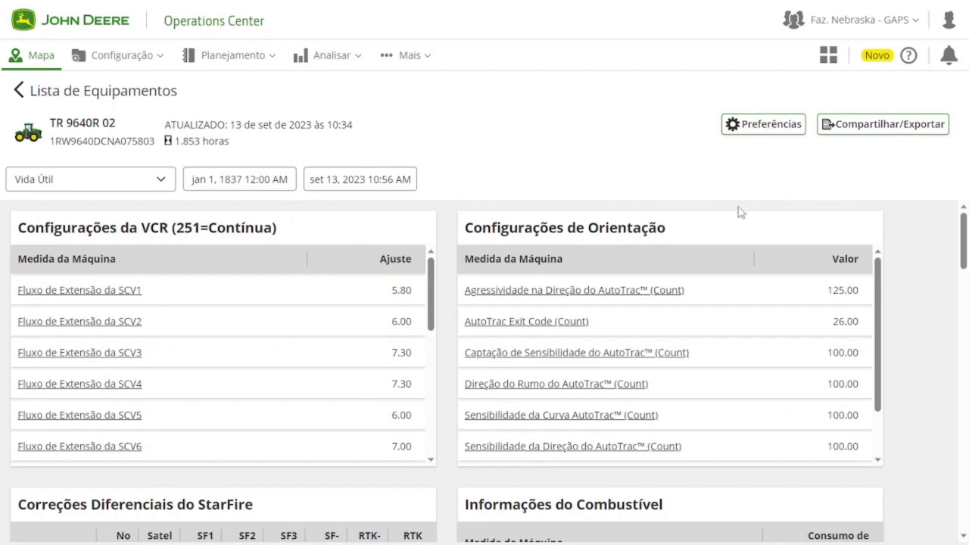
- Examine the VCR flow settings and the AutoTrac guidance settings for the machine's lifetime
scroll(431, 277, down, 1)
scroll(210, 303, up, 1)
scroll(365, 233, down, 1)
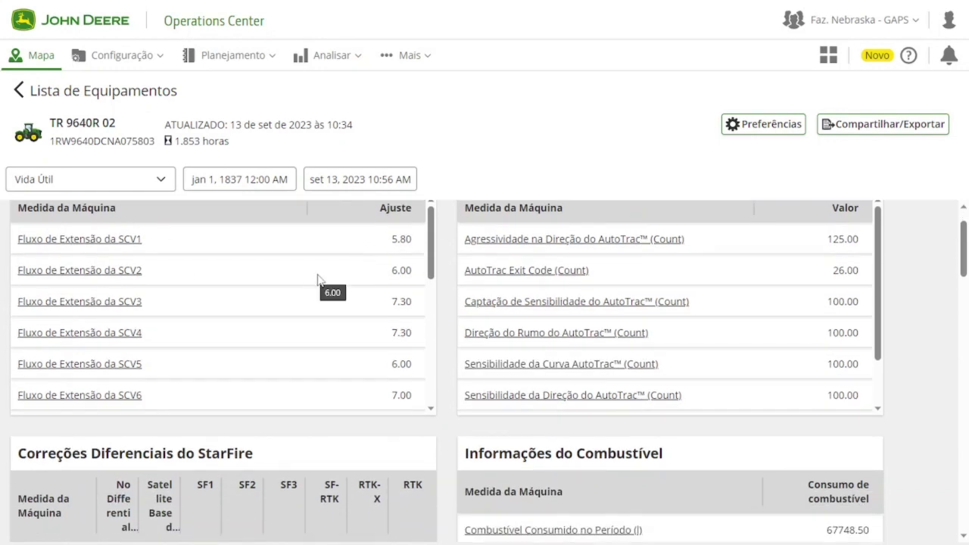
scroll(605, 256, up, 1)
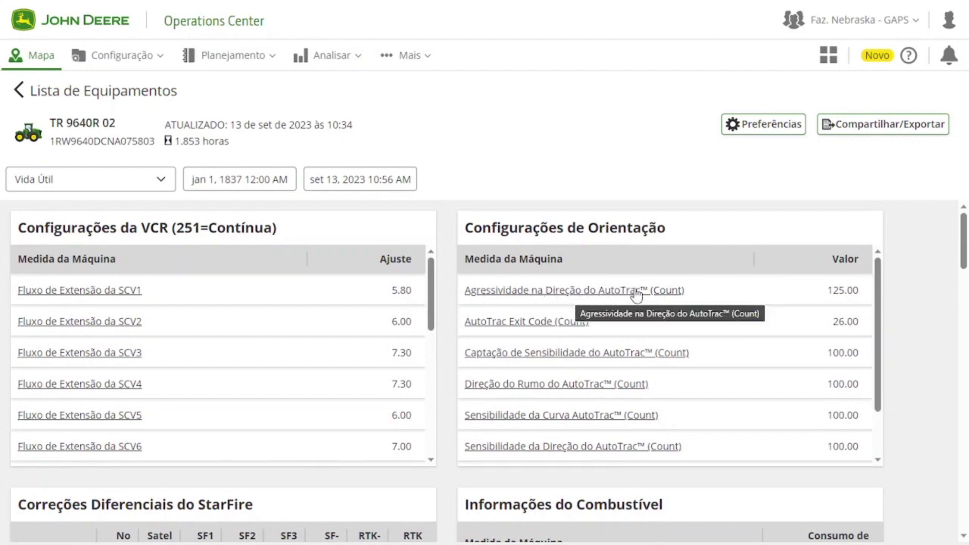
scroll(580, 343, down, 1)
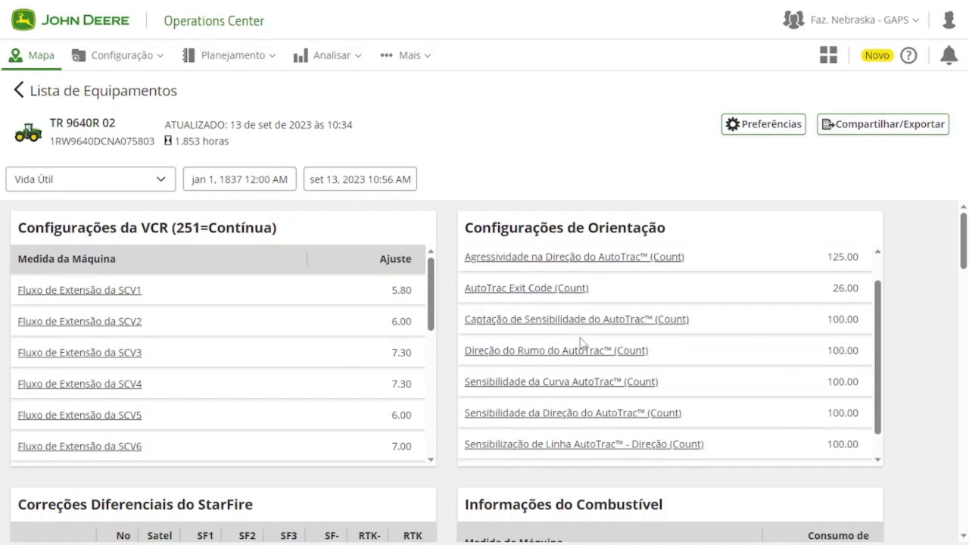
scroll(580, 342, down, 1)
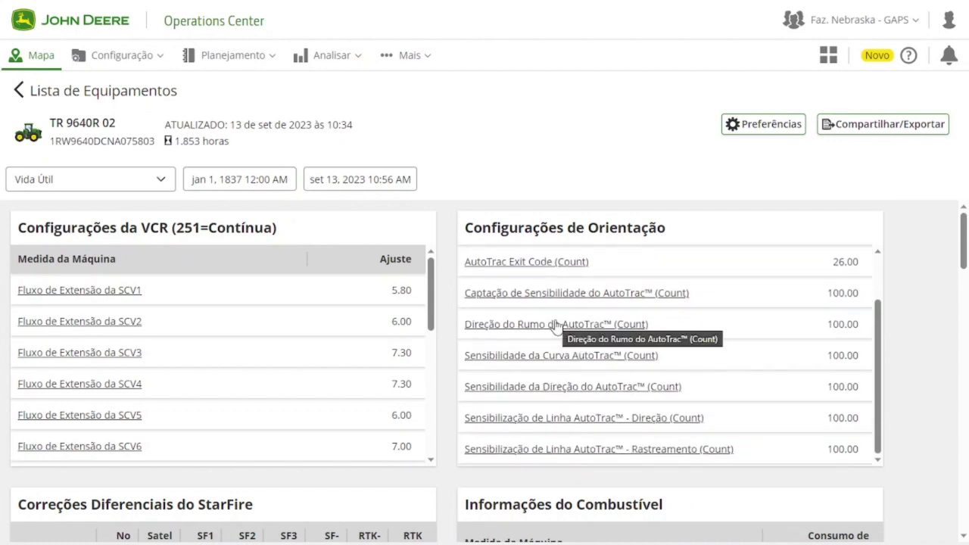
scroll(920, 322, down, 1)
- Examine the StarFire corrections and fuel information, highlighting the fuel consumed over the machine's lifetime
scroll(792, 341, down, 3)
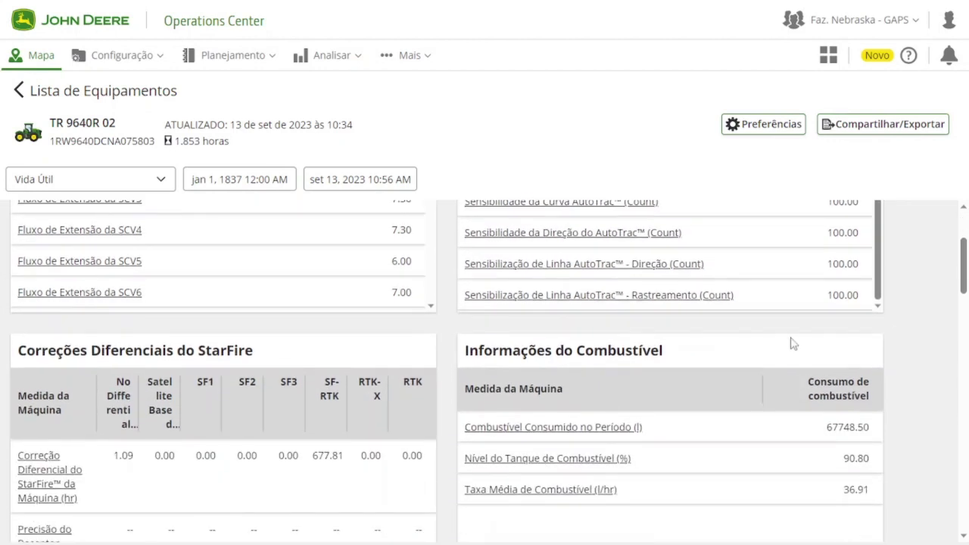
scroll(119, 346, down, 2)
scroll(126, 342, up, 1)
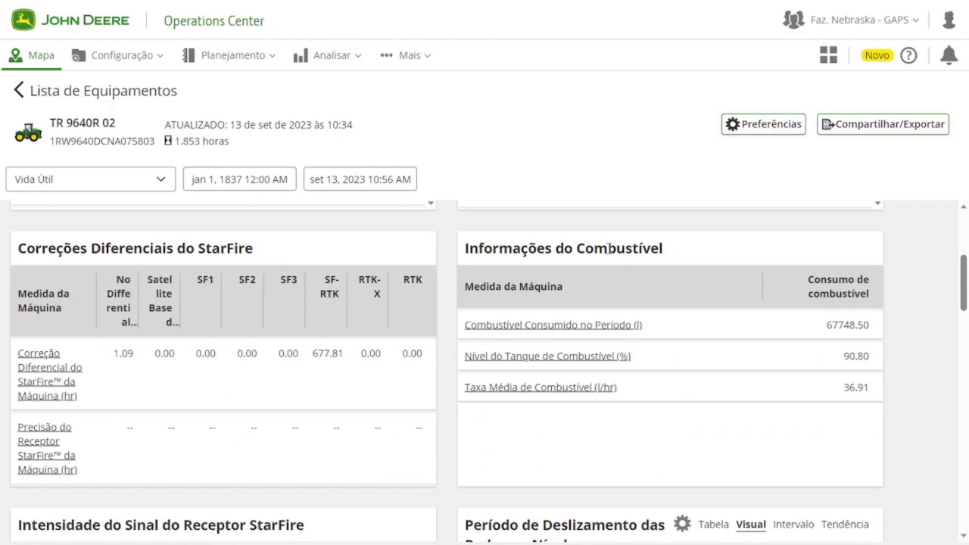
scroll(613, 251, down, 2)
scroll(615, 253, up, 2)
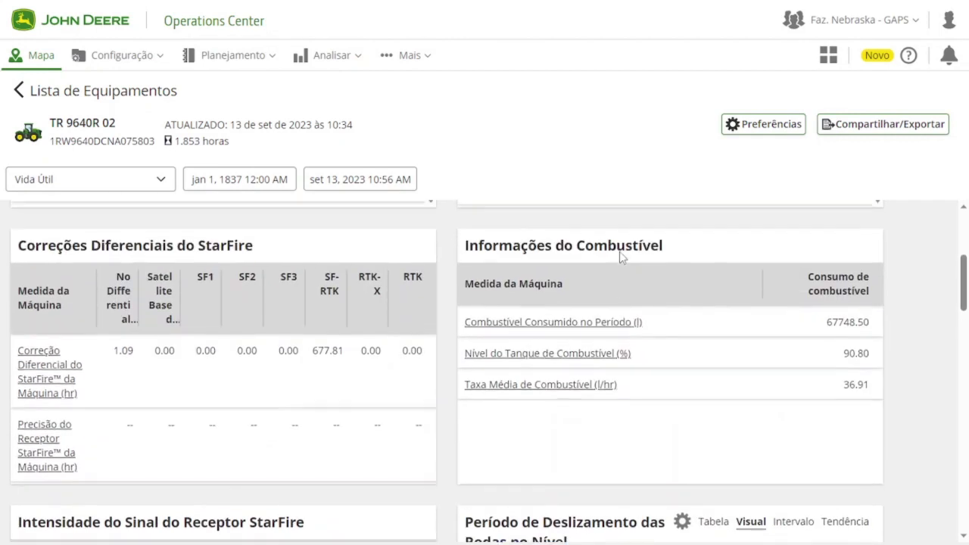
scroll(652, 289, down, 1)
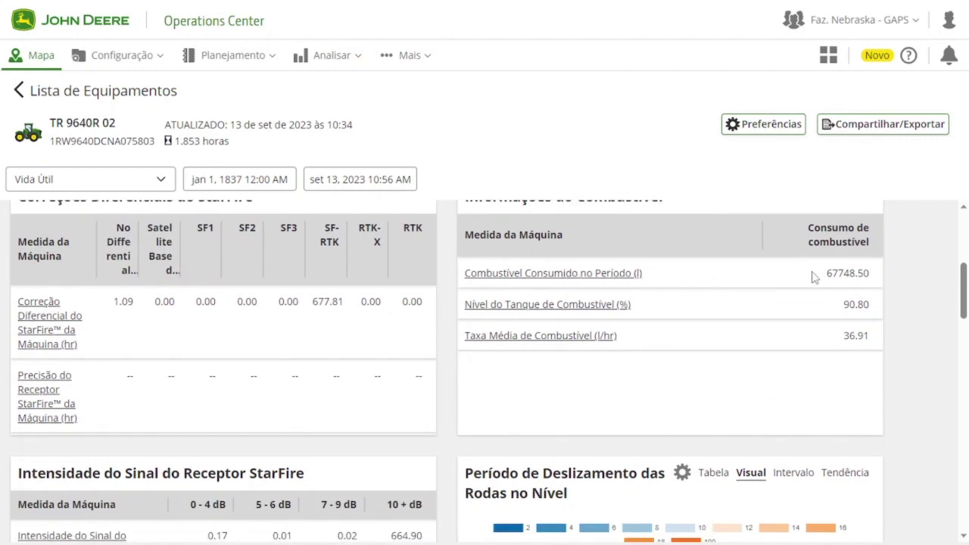
drag(870, 273, 467, 268)
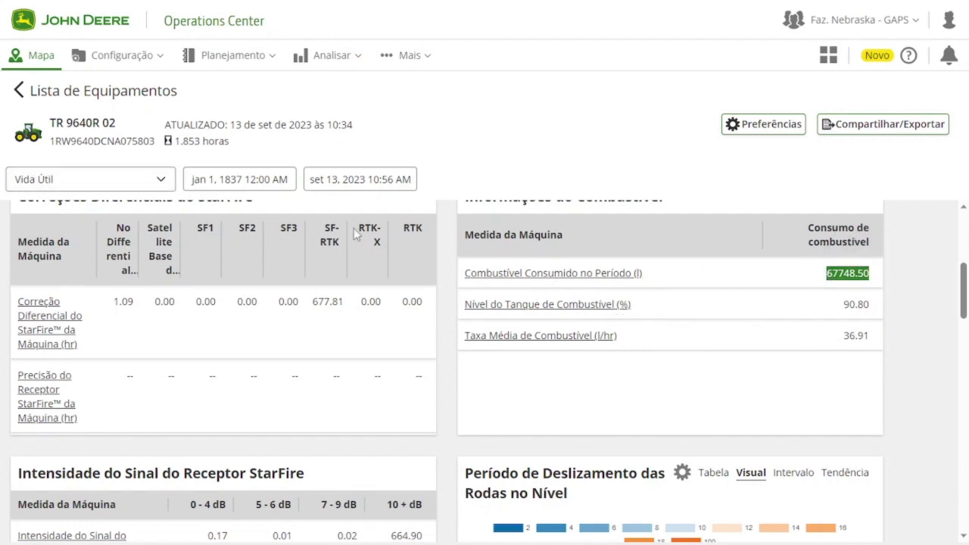
- Set the machine data period to Hoje and check the fuel information, highlighting the tank level
click(129, 179)
scroll(60, 240, up, 3)
scroll(59, 241, up, 3)
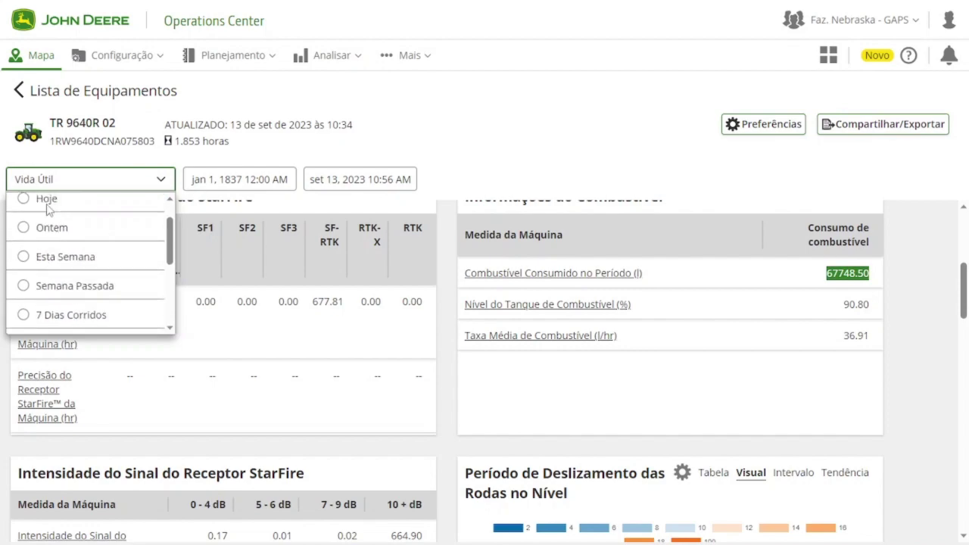
click(47, 203)
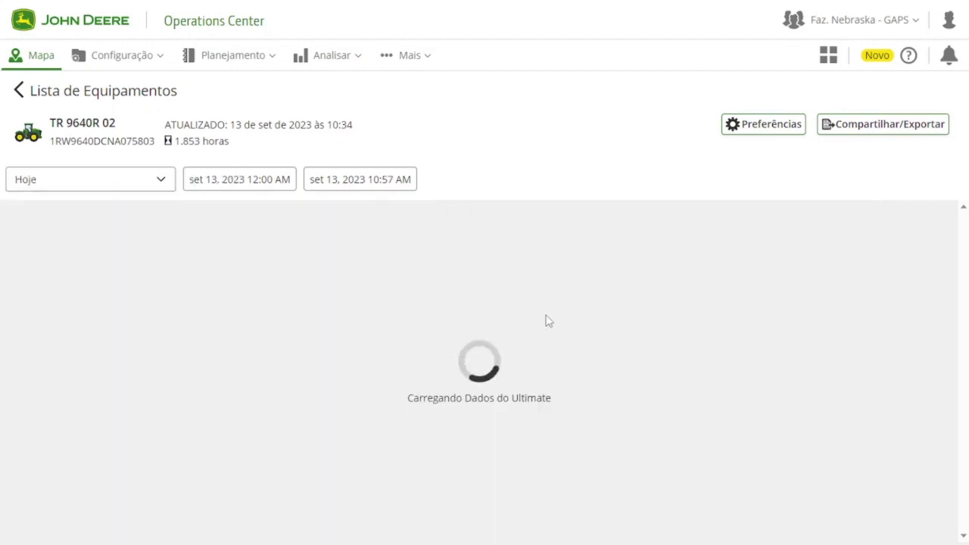
scroll(915, 280, down, 3)
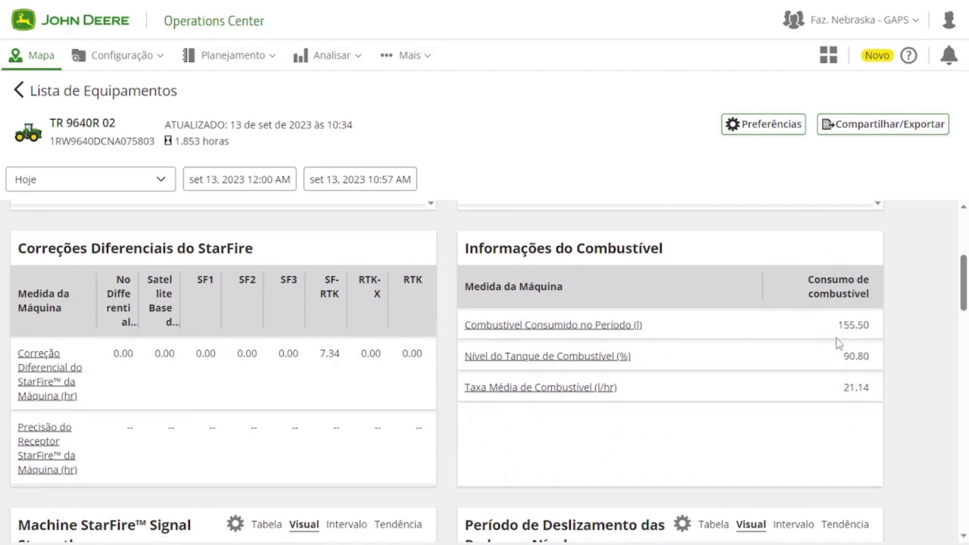
double_click(863, 356)
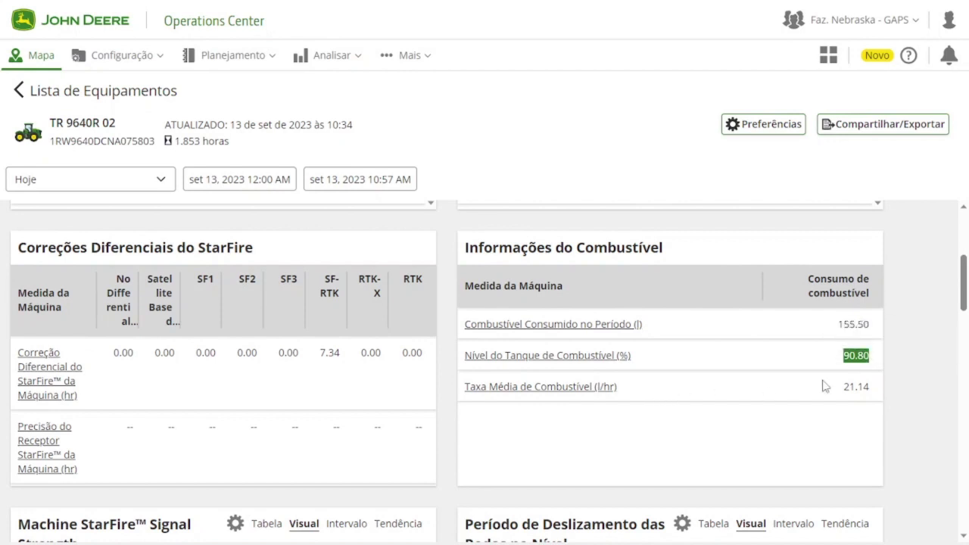
- Highlight today's average fuel rate and examine the StarFire signal strength and wheel slip charts
double_click(857, 387)
scroll(749, 424, down, 1)
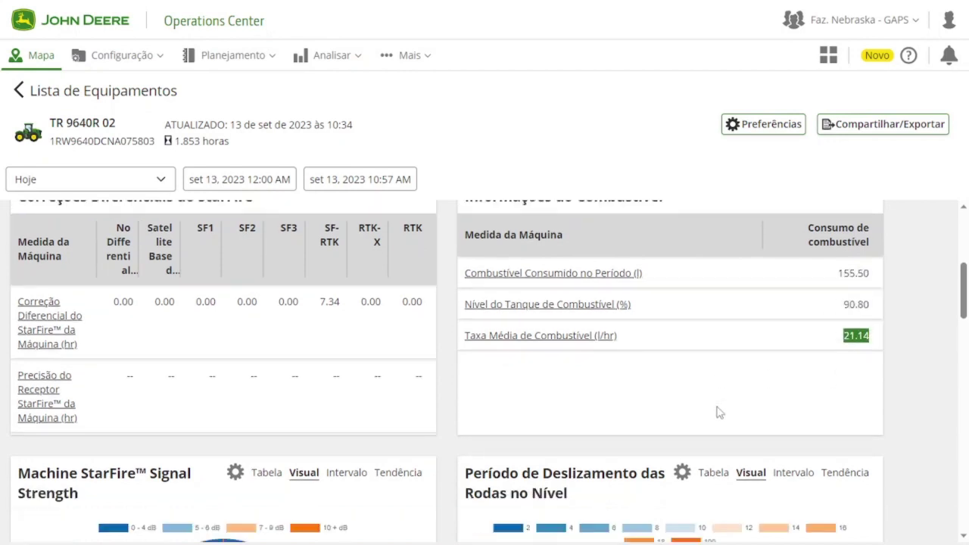
scroll(530, 379, down, 4)
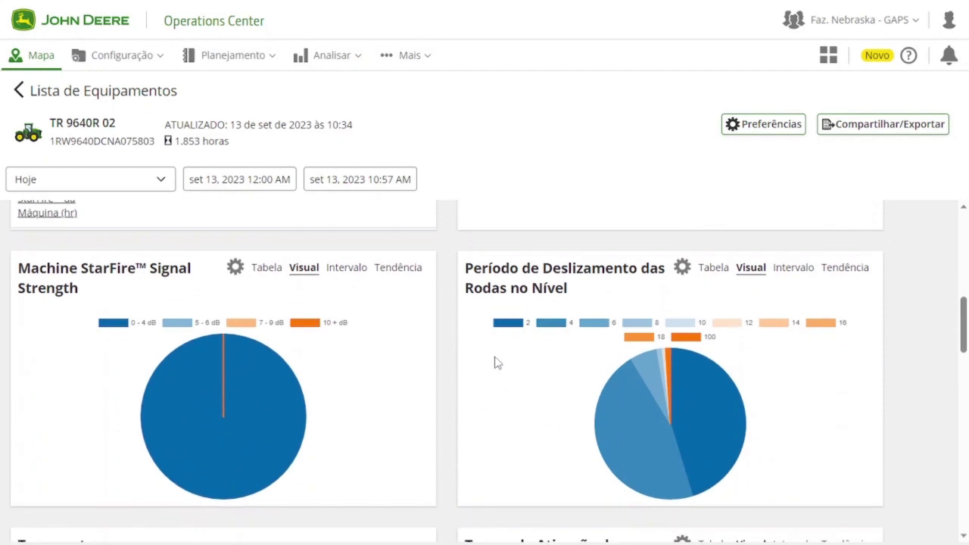
scroll(499, 362, down, 1)
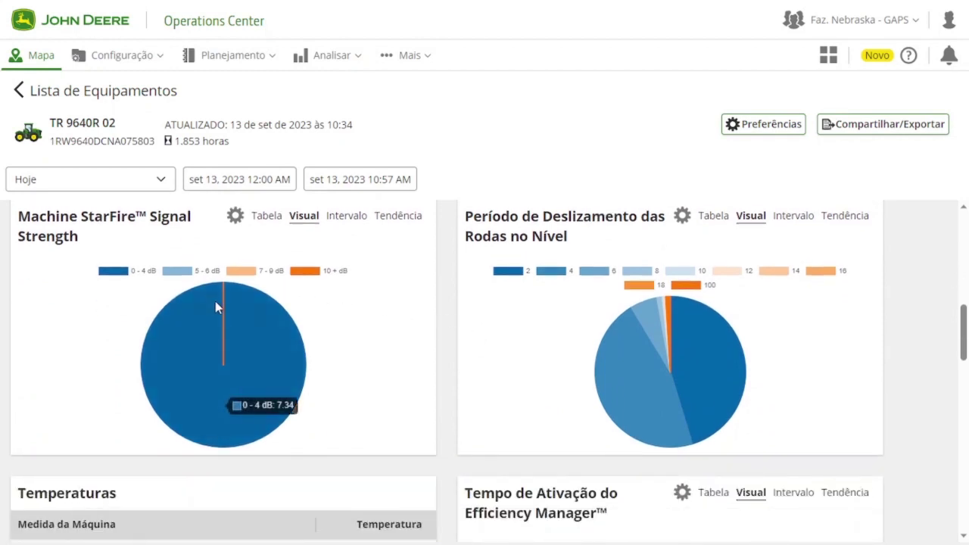
scroll(508, 346, down, 1)
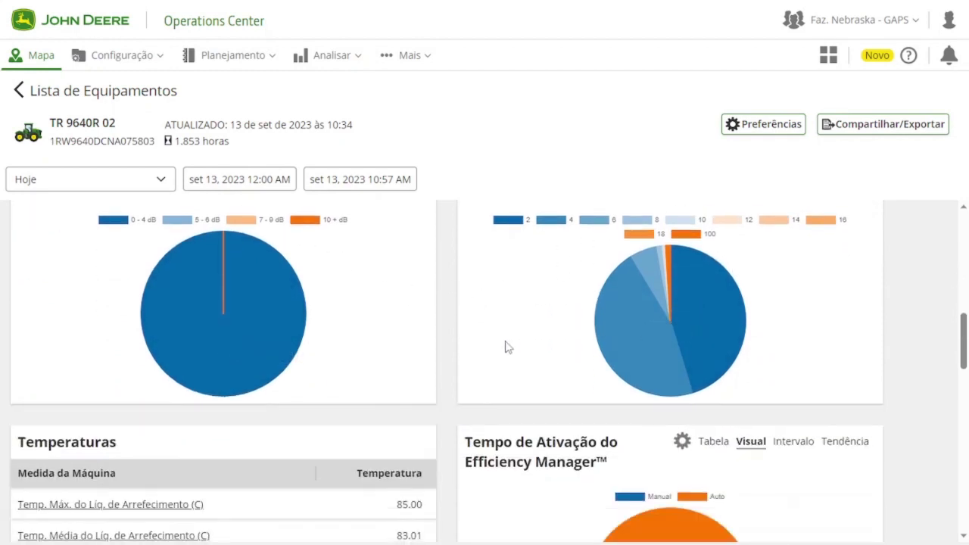
scroll(507, 348, up, 1)
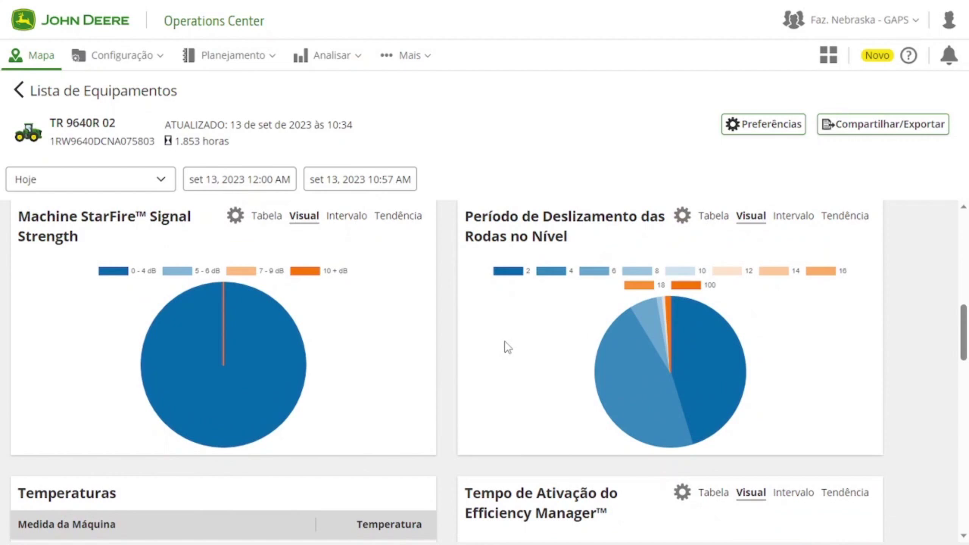
- Examine the coolant and hydraulic oil temperatures and the Efficiency Manager activation time chart for today
scroll(508, 348, down, 5)
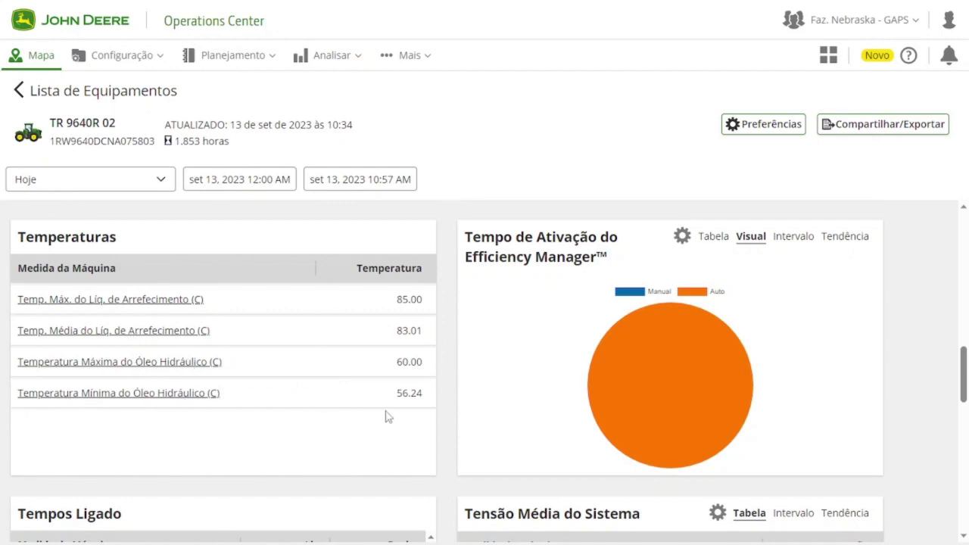
scroll(437, 413, down, 5)
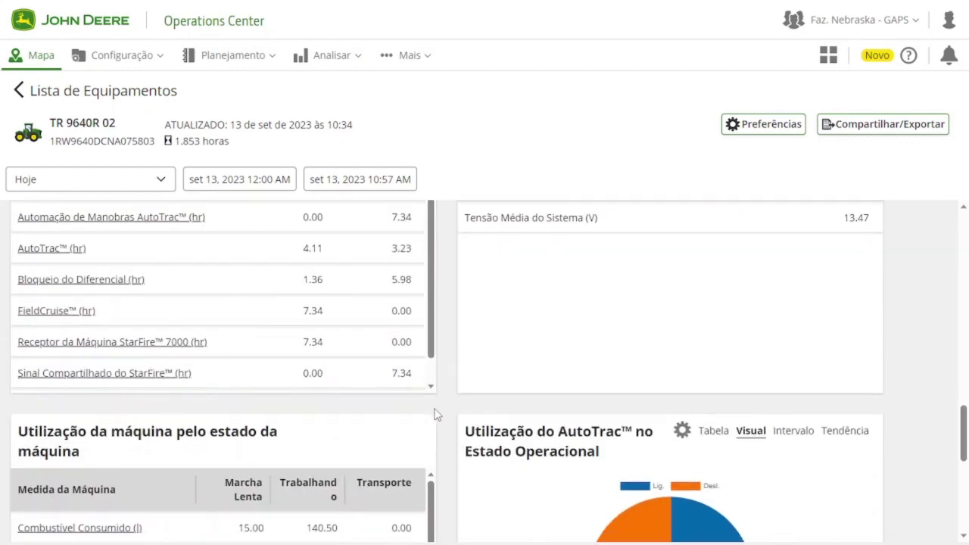
scroll(437, 411, up, 4)
scroll(742, 333, down, 1)
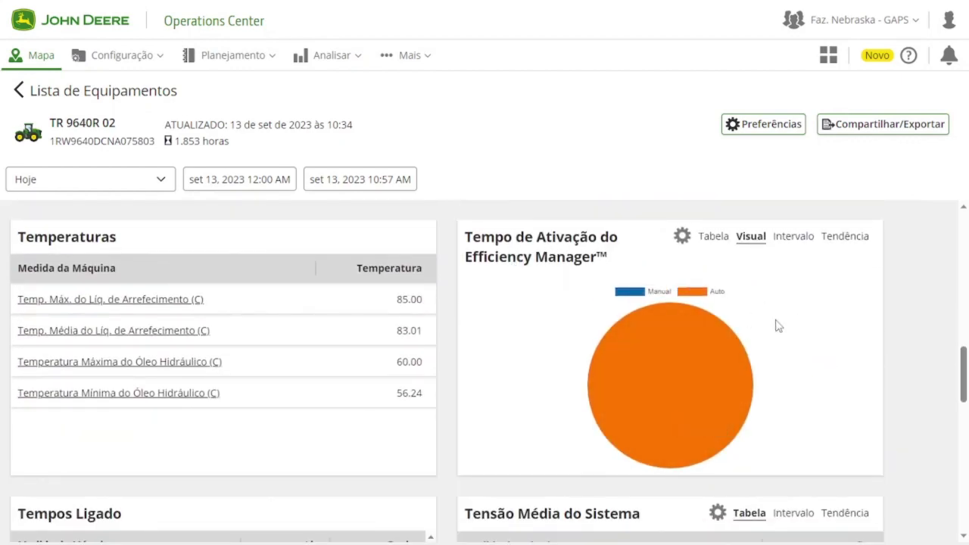
- Examine the Tempos Ligado table's on and off hours for AutoTrac, differential lock, FieldCruise, StarFire receiver and rear PTO
scroll(864, 343, down, 3)
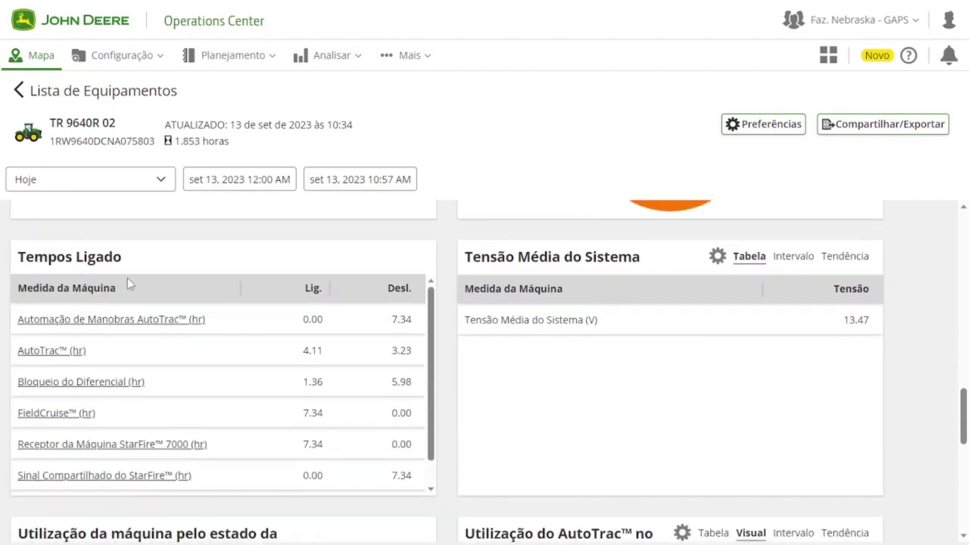
scroll(259, 341, down, 1)
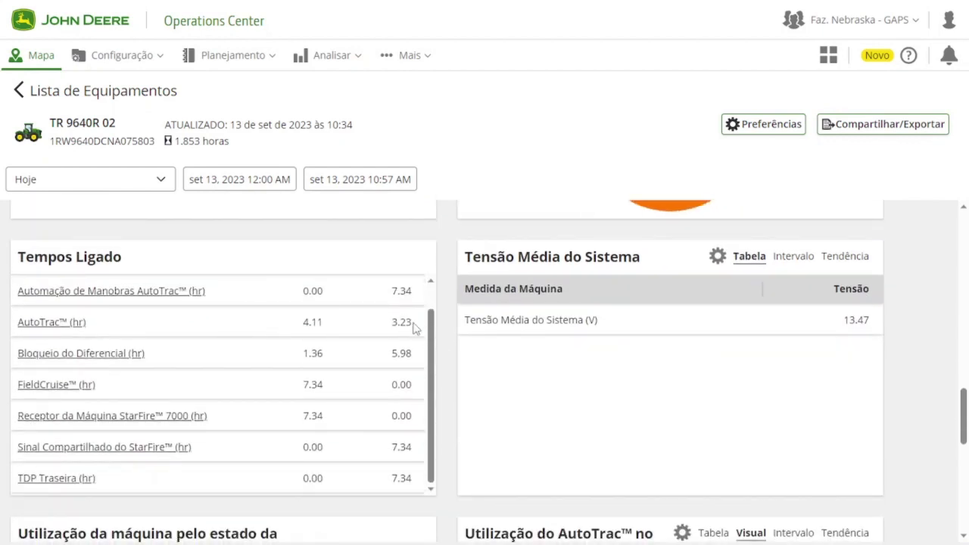
scroll(257, 347, up, 1)
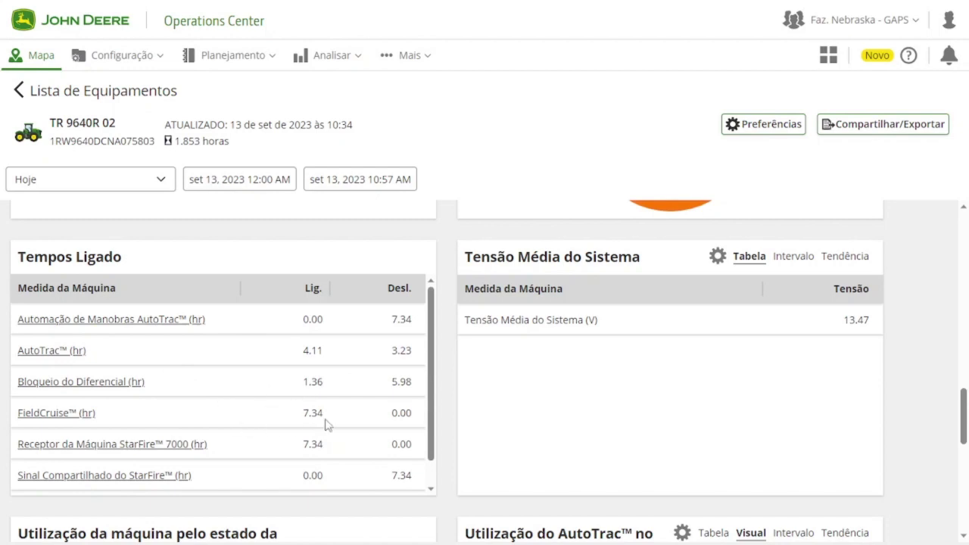
scroll(321, 429, down, 1)
scroll(210, 416, down, 1)
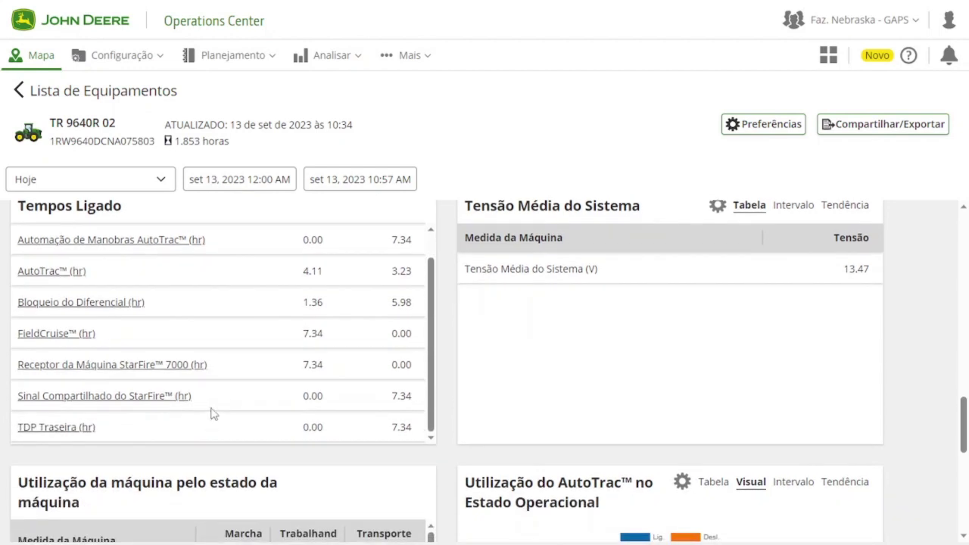
scroll(212, 413, up, 1)
scroll(566, 382, up, 1)
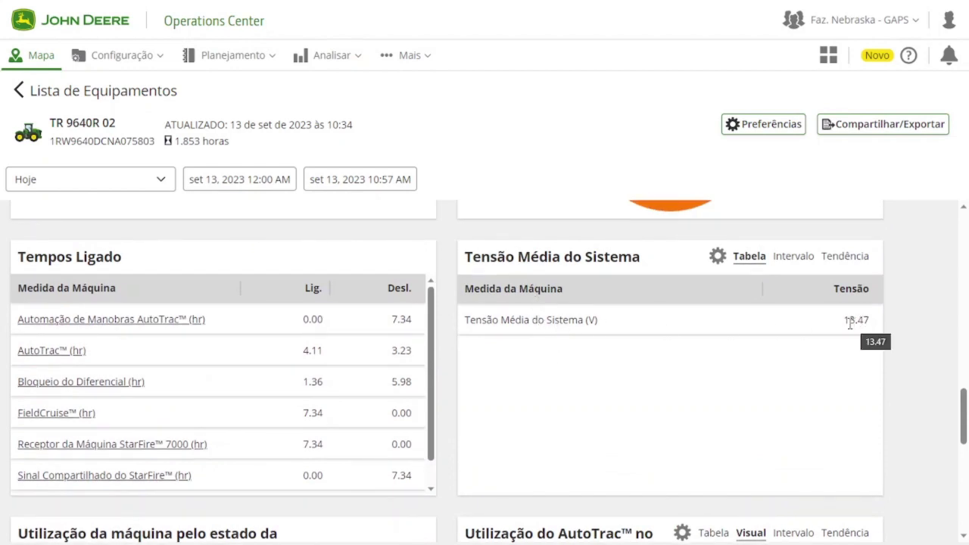
- Highlight the machine's average voltage value in the Tensão Média do Sistema table
mouse_move(845, 321)
mouse_down()
mouse_move(874, 326)
mouse_move(851, 317)
mouse_move(850, 336)
mouse_up()
click(885, 336)
scroll(888, 338, down, 1)
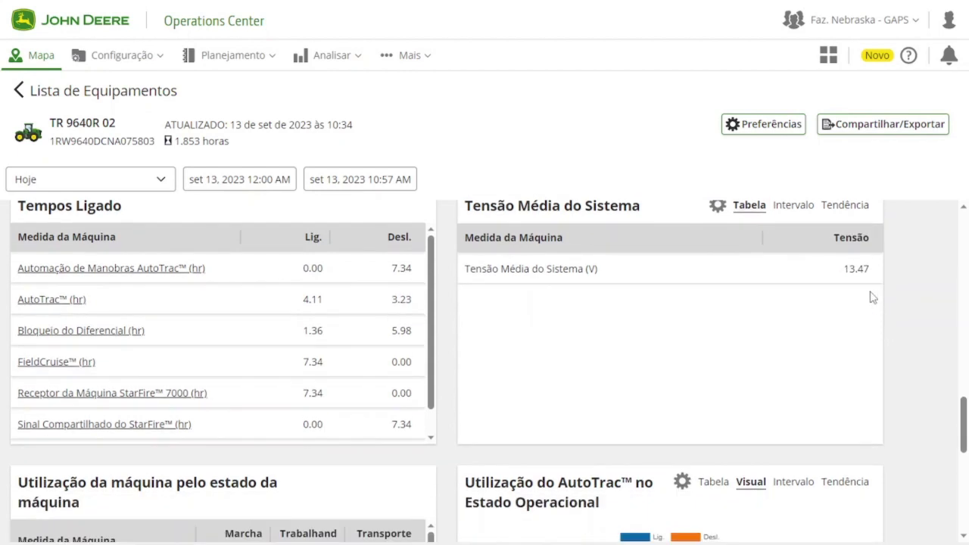
drag(848, 274, 871, 275)
click(881, 340)
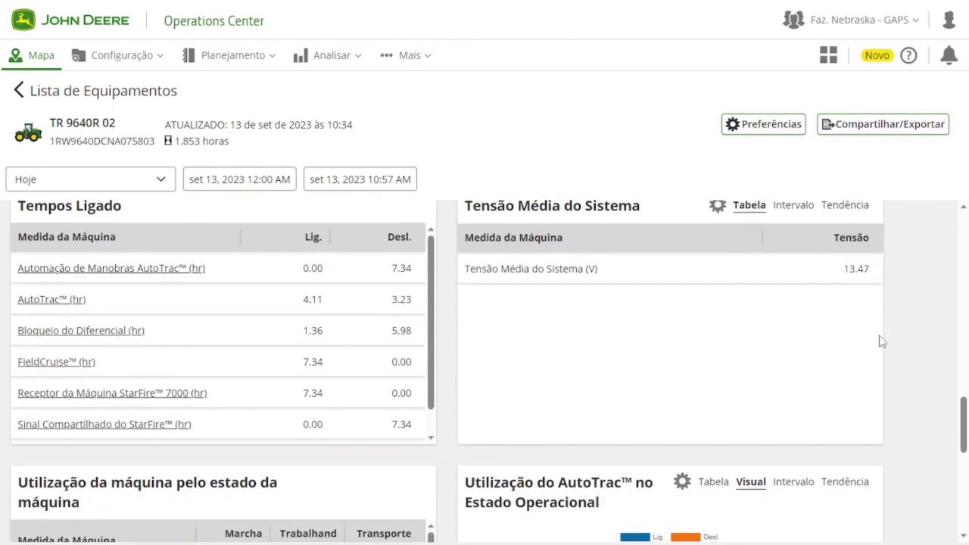
- Examine the machine utilization by state, comparing fuel, engine load, RPM and speed across idle, working and transport
scroll(878, 342, down, 2)
scroll(569, 351, down, 2)
scroll(361, 325, down, 1)
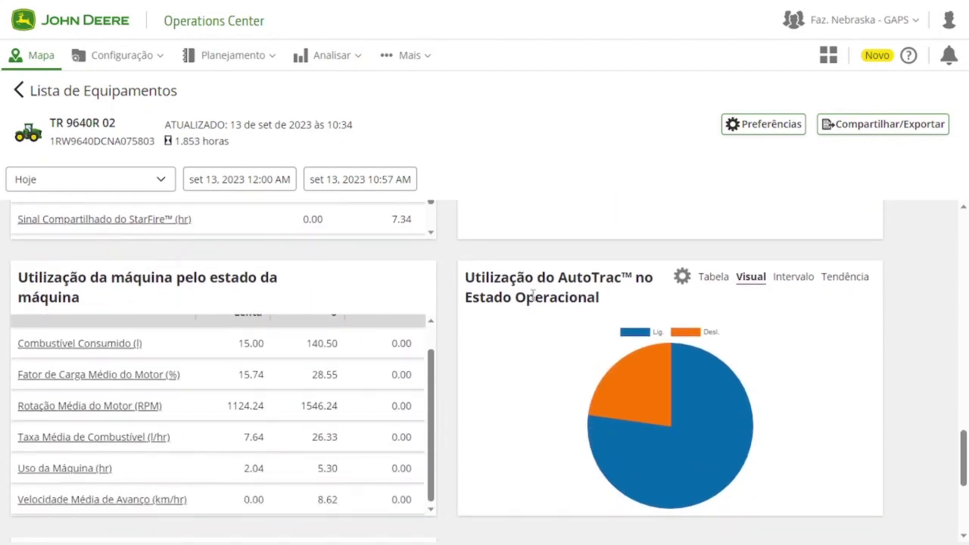
scroll(533, 295, up, 1)
scroll(308, 335, down, 1)
scroll(114, 391, up, 1)
scroll(151, 390, down, 1)
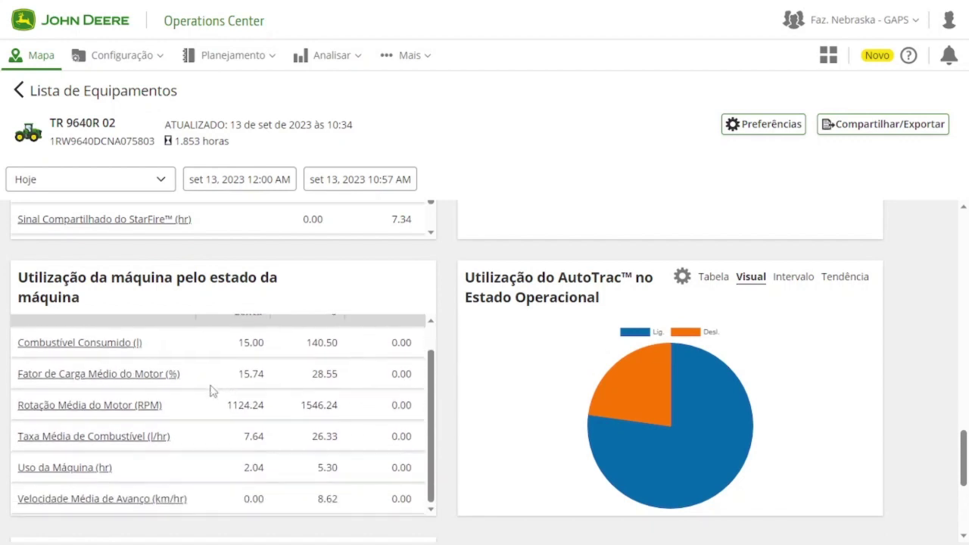
- Check the AutoTrac utilization chart for the operational state and the selected FieldCruise engine speed
scroll(136, 448, down, 1)
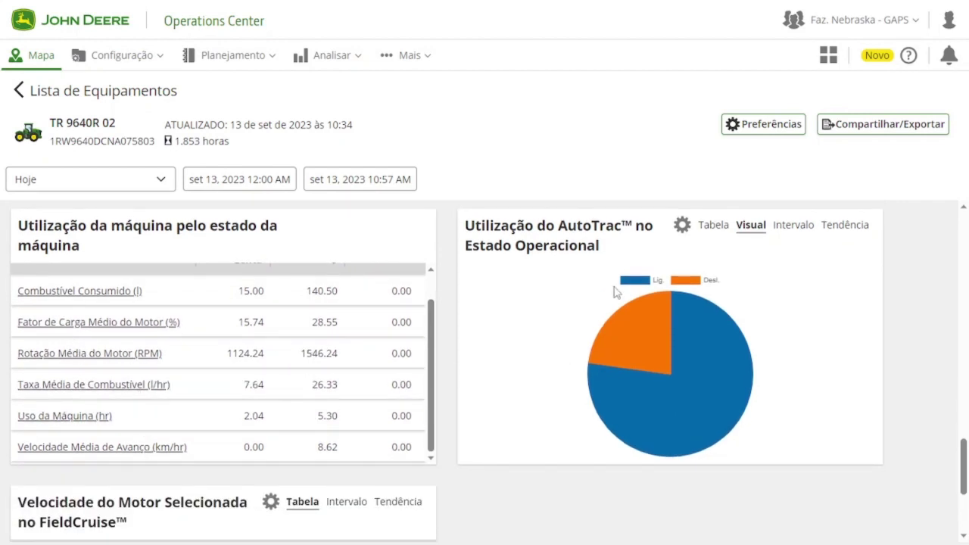
scroll(614, 291, down, 1)
scroll(615, 292, up, 1)
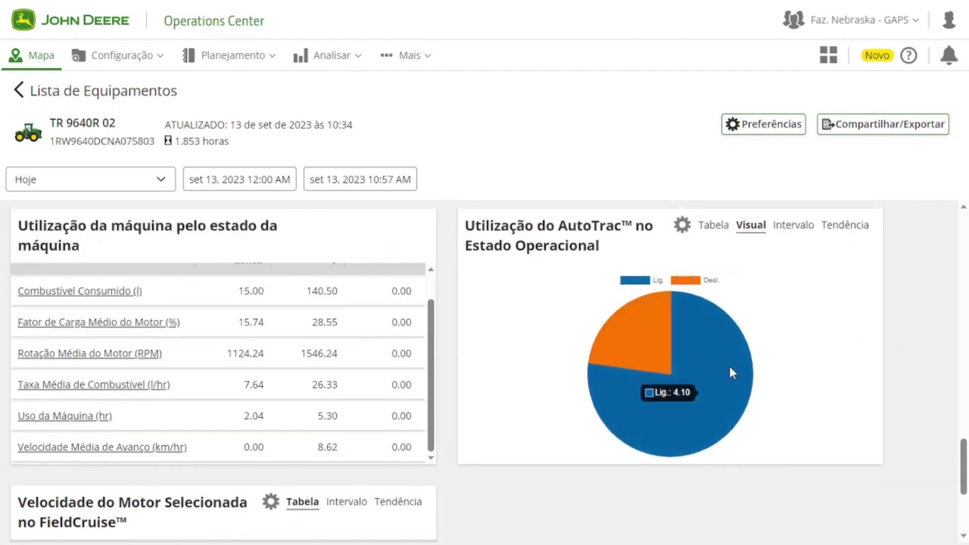
scroll(528, 387, down, 4)
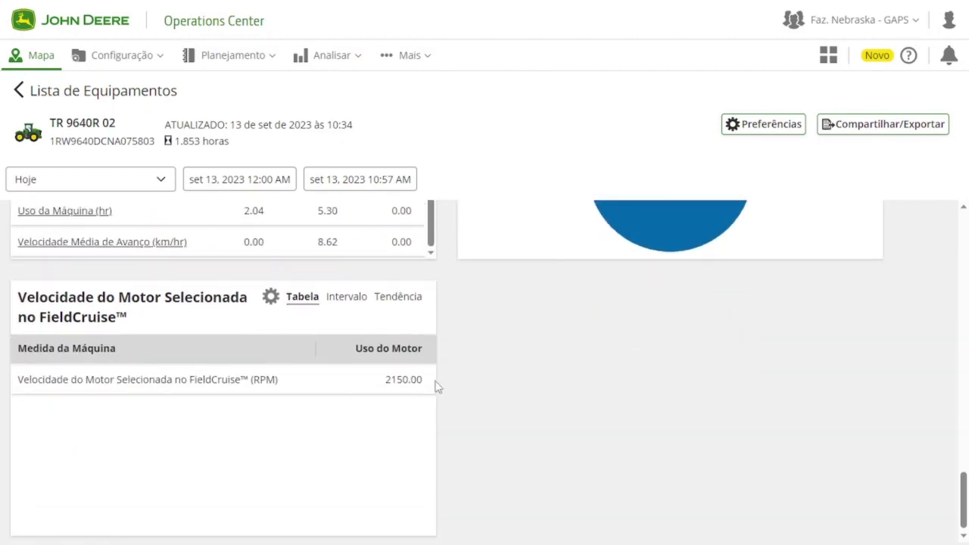
- Look back over today's data modules from the VCR settings to the wheel slip chart
scroll(438, 387, up, 15)
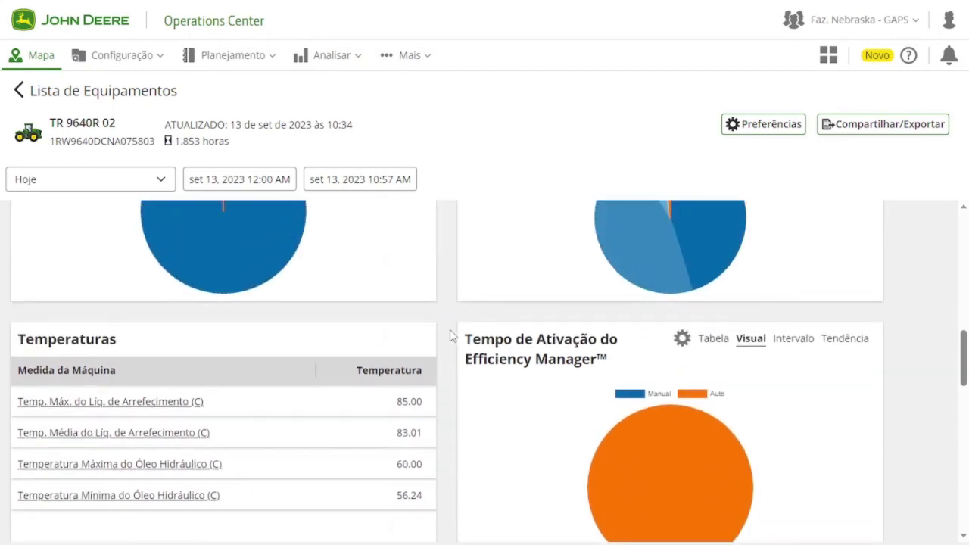
scroll(450, 330, up, 10)
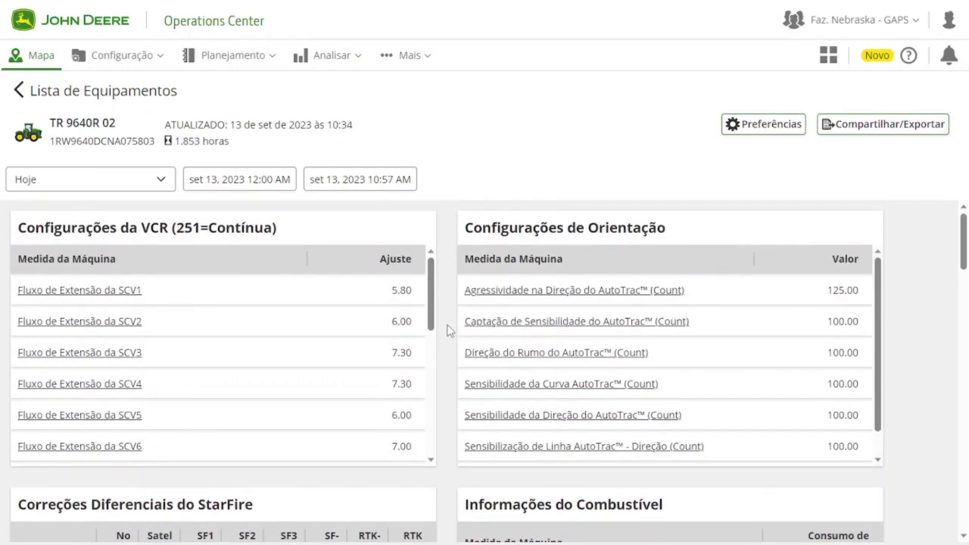
scroll(927, 264, down, 6)
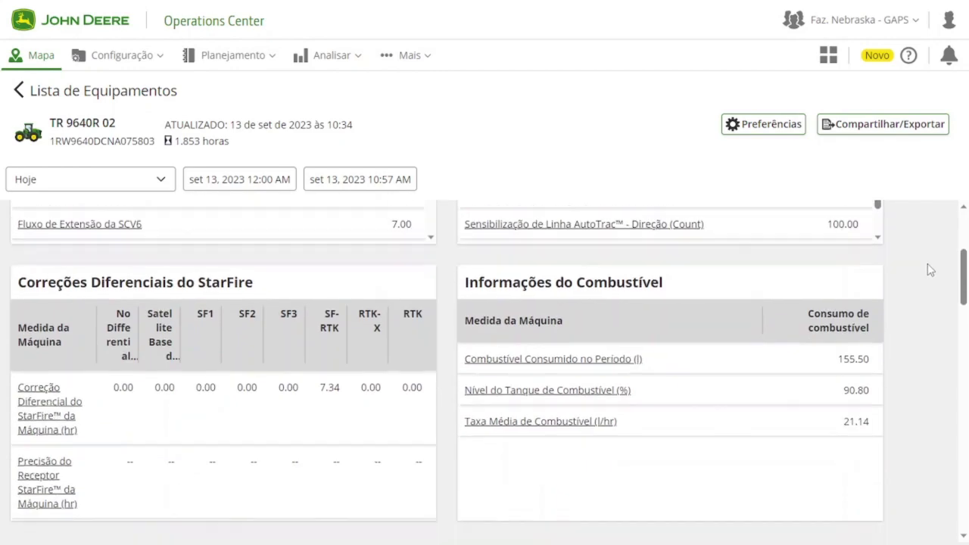
scroll(932, 262, down, 1)
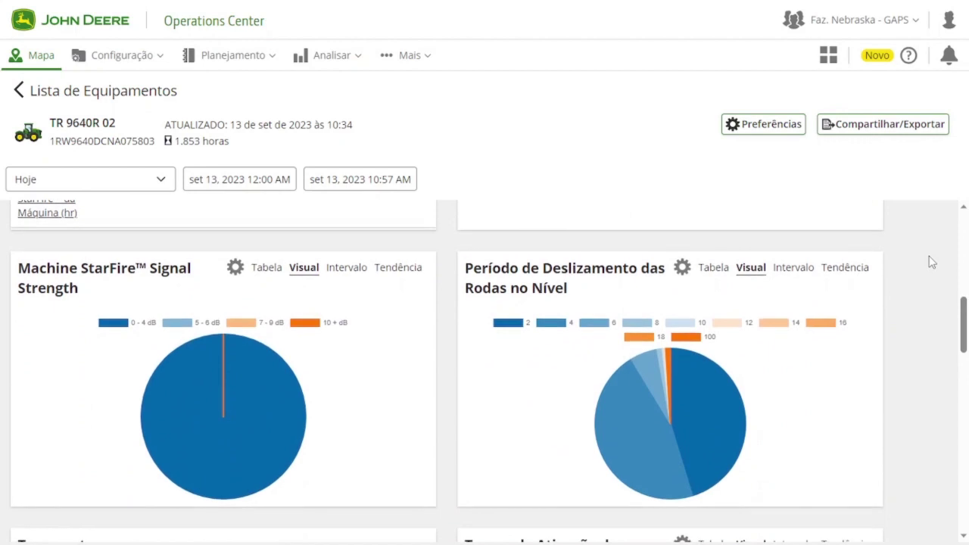
scroll(930, 260, down, 6)
scroll(924, 259, up, 5)
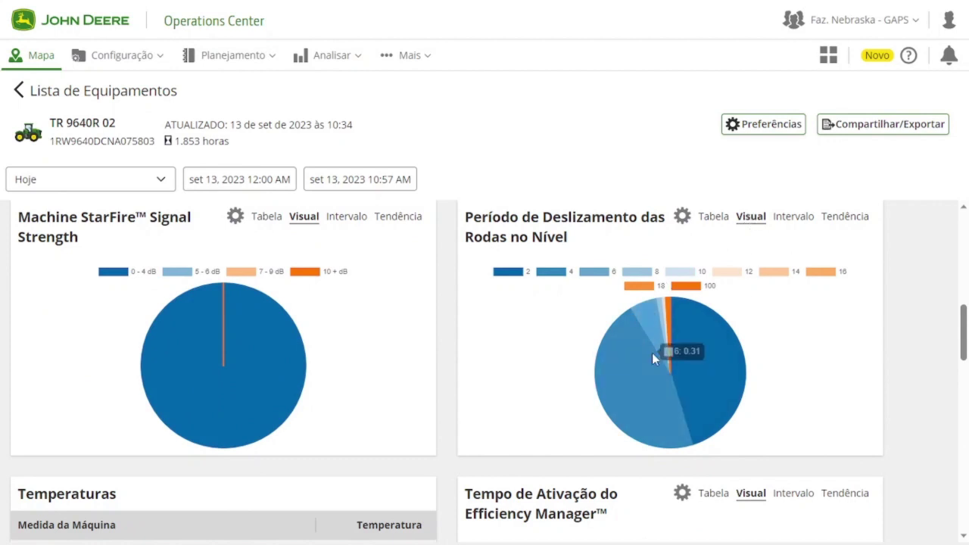
- View the Período de Deslizamento das Rodas no Nível data as Tabela, Intervalo and Tendência, and return it to Visual
mouse_move(660, 323)
click(713, 216)
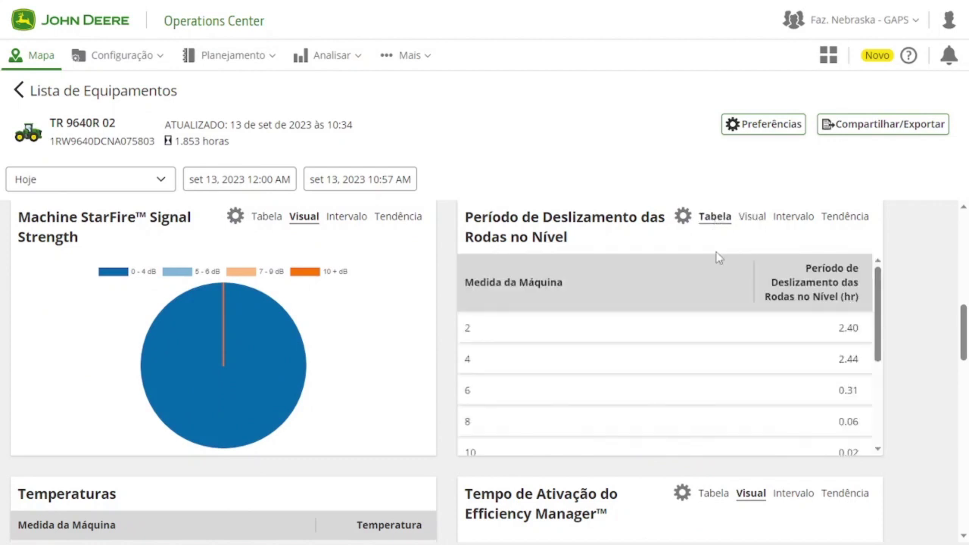
scroll(701, 366, down, 2)
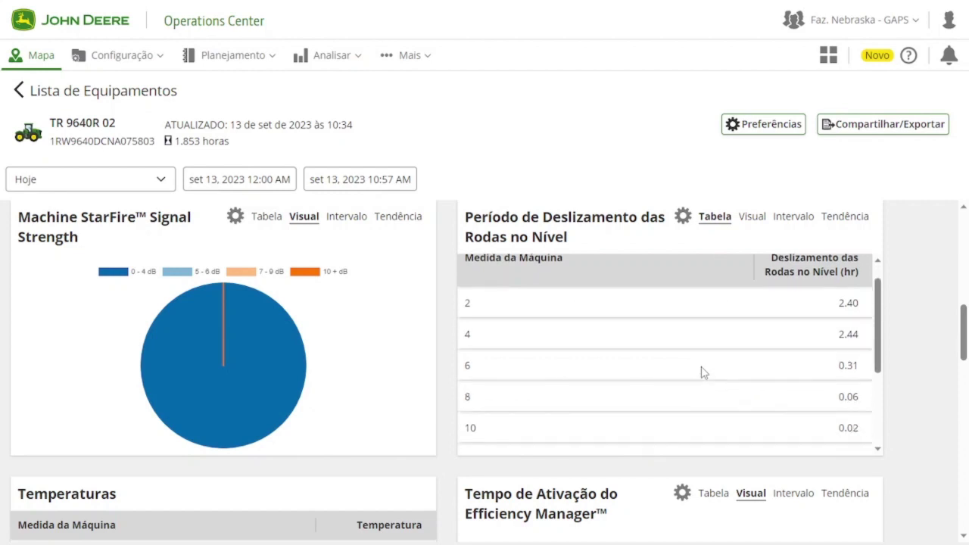
click(798, 225)
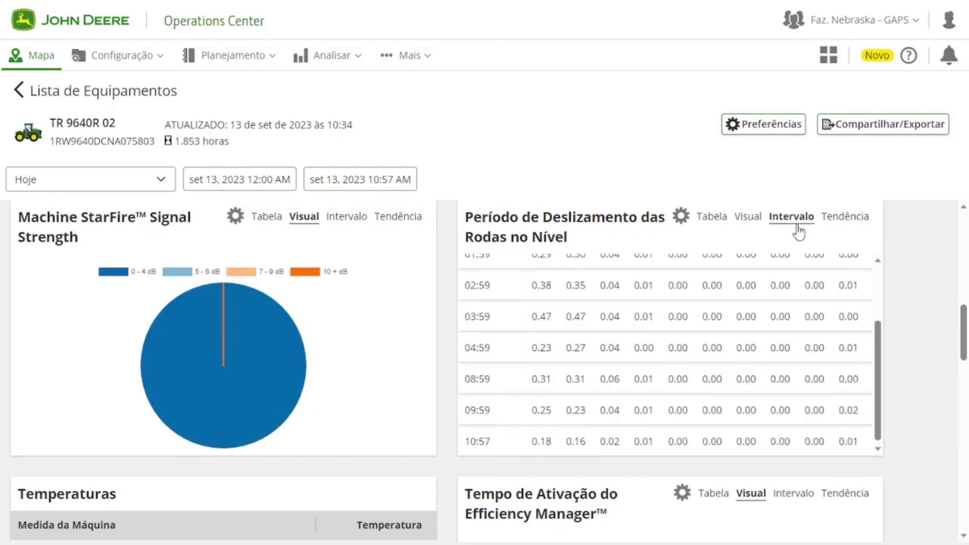
click(843, 220)
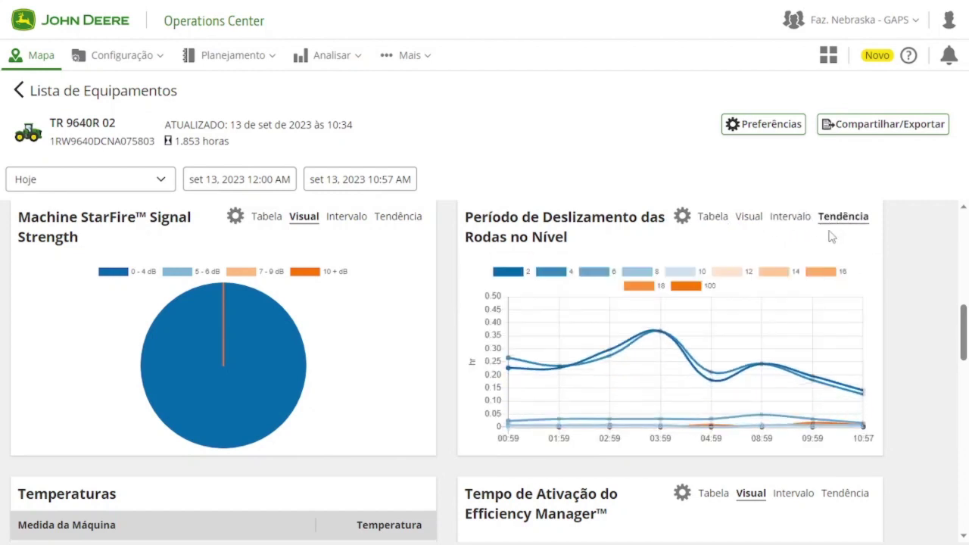
click(749, 217)
scroll(855, 296, down, 2)
scroll(865, 295, up, 1)
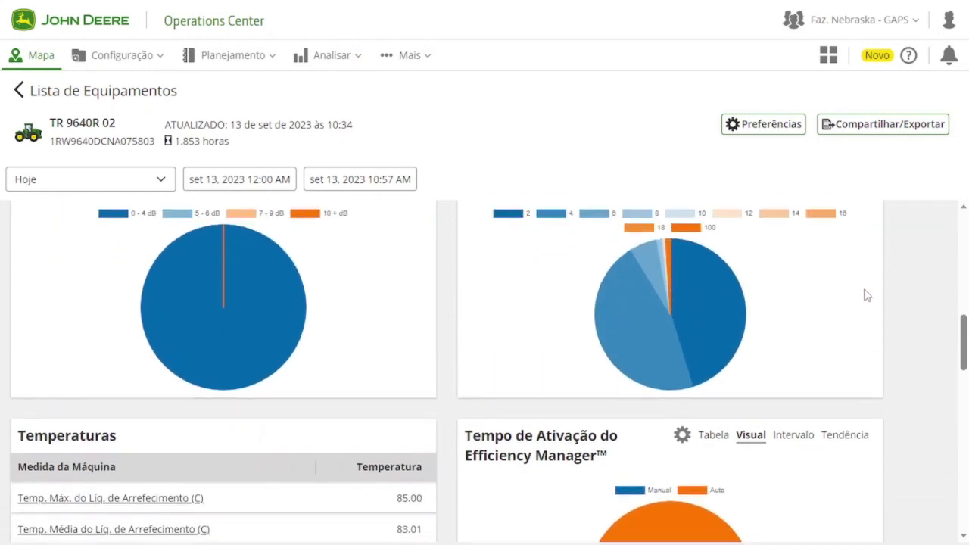
scroll(868, 295, down, 1)
scroll(868, 294, down, 3)
scroll(865, 292, up, 10)
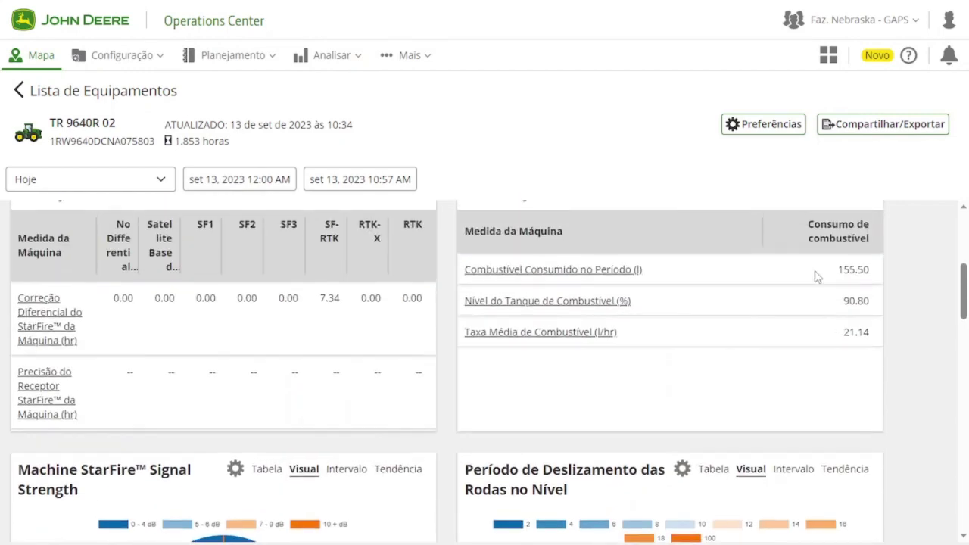
scroll(904, 346, up, 1)
scroll(900, 326, down, 5)
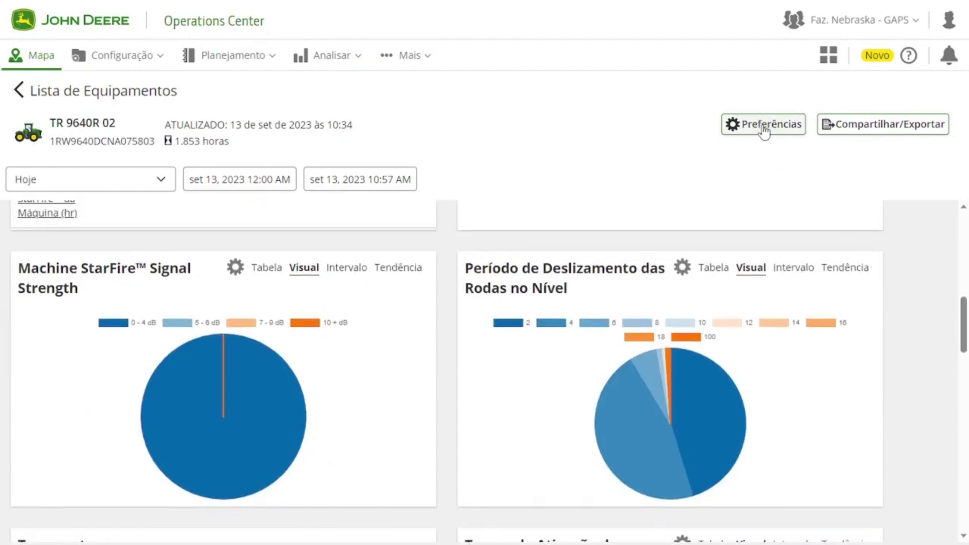
- Set the default visual to Gráfico de Barras in the preferences, save, and check how the charts are drawn
click(766, 127)
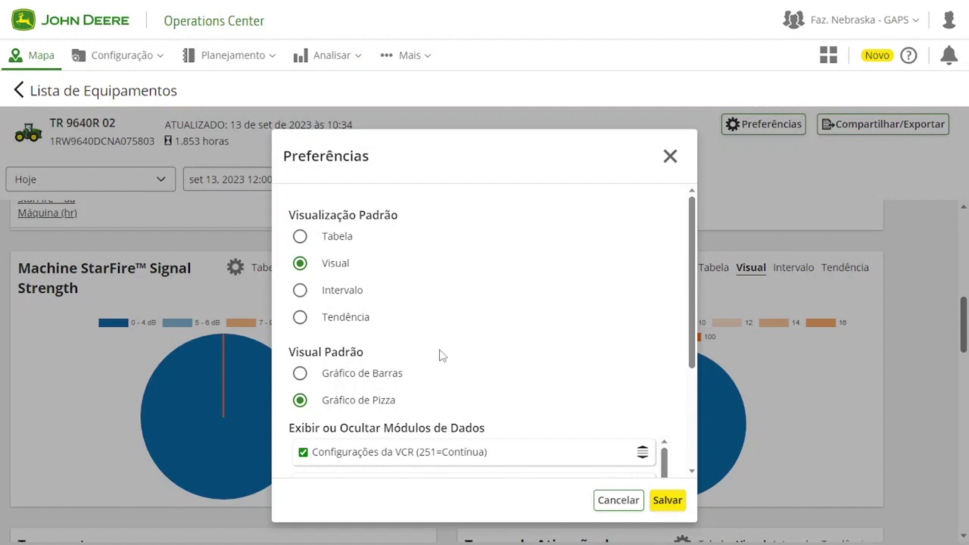
scroll(443, 355, down, 2)
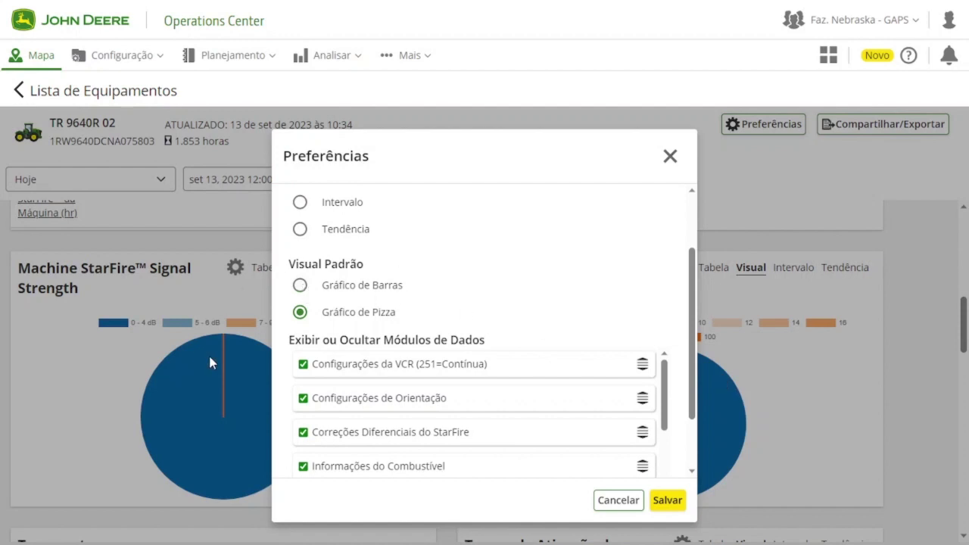
click(301, 287)
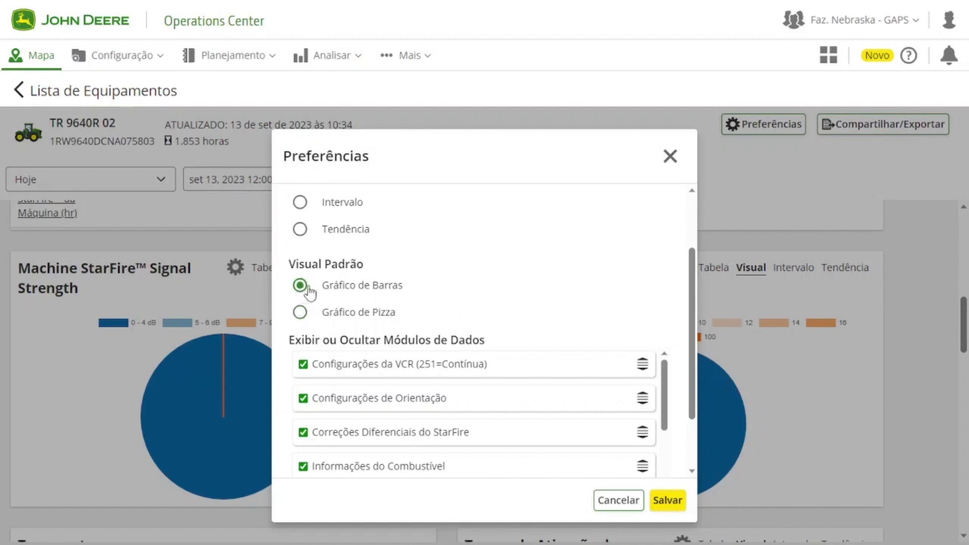
click(670, 506)
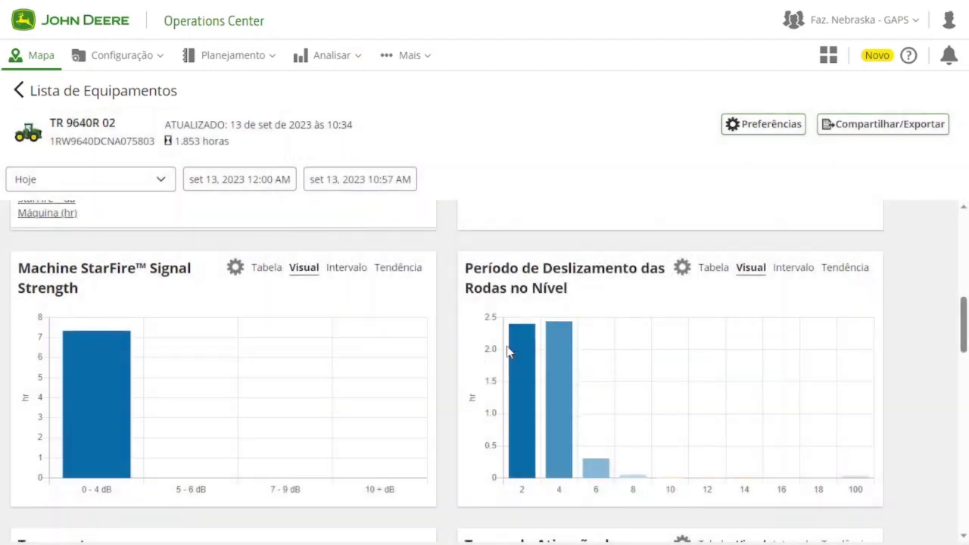
scroll(539, 393, down, 1)
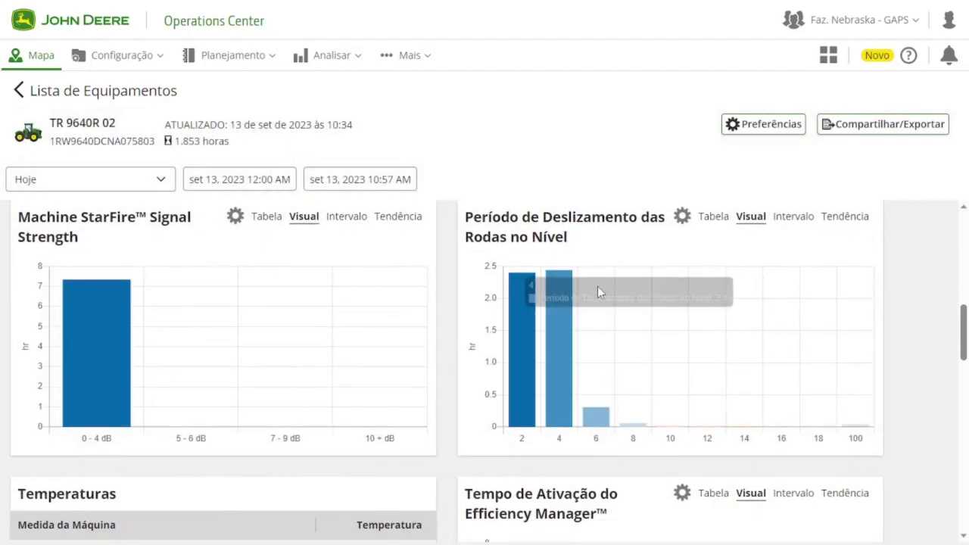
scroll(783, 407, down, 1)
scroll(780, 401, up, 2)
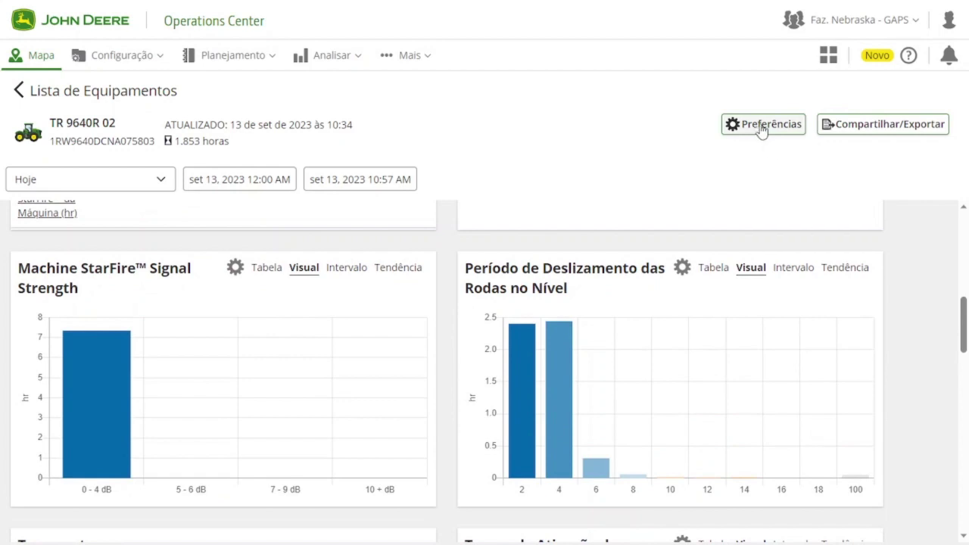
- Set the default visual to Gráfico de Pizza and move the Configurações da VCR module below Configurações de Orientação
click(762, 127)
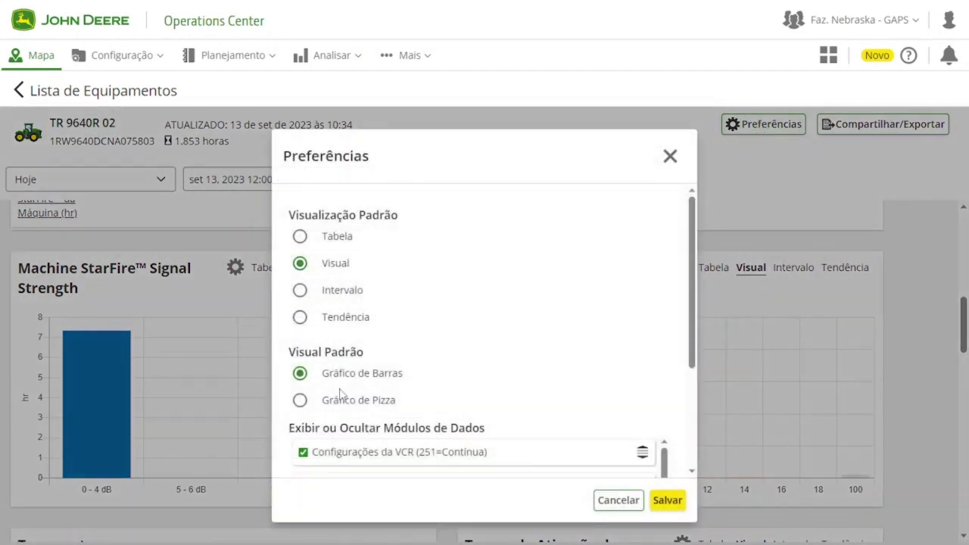
click(324, 397)
scroll(454, 348, down, 5)
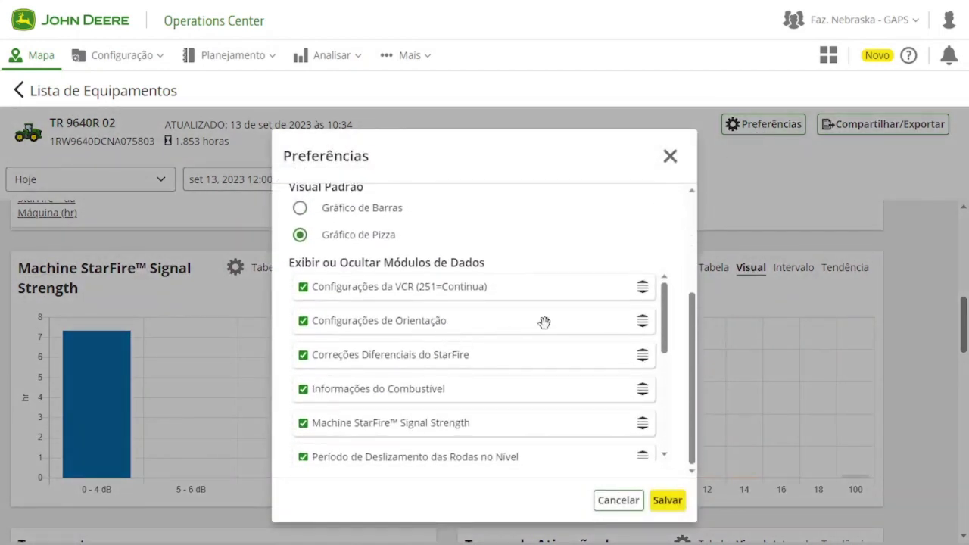
drag(644, 292, 644, 319)
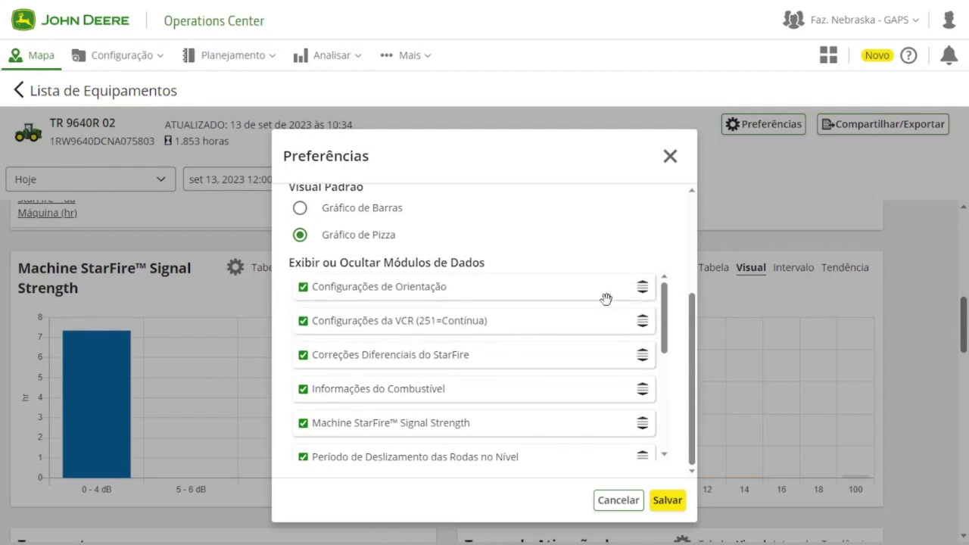
- Move the Tempos Ligado module to the first place in the data module order and save the preferences
scroll(605, 341, down, 2)
scroll(584, 411, down, 2)
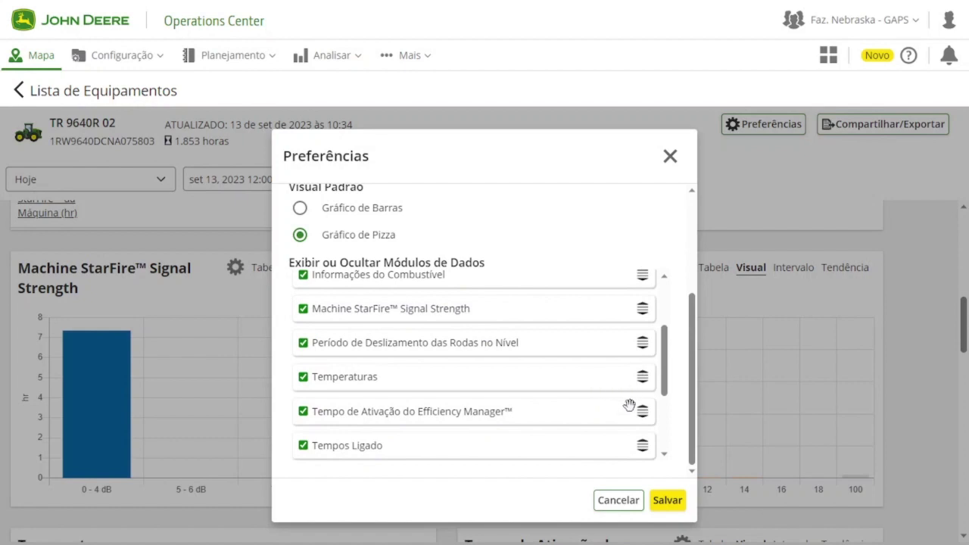
scroll(629, 392, up, 1)
scroll(627, 392, down, 3)
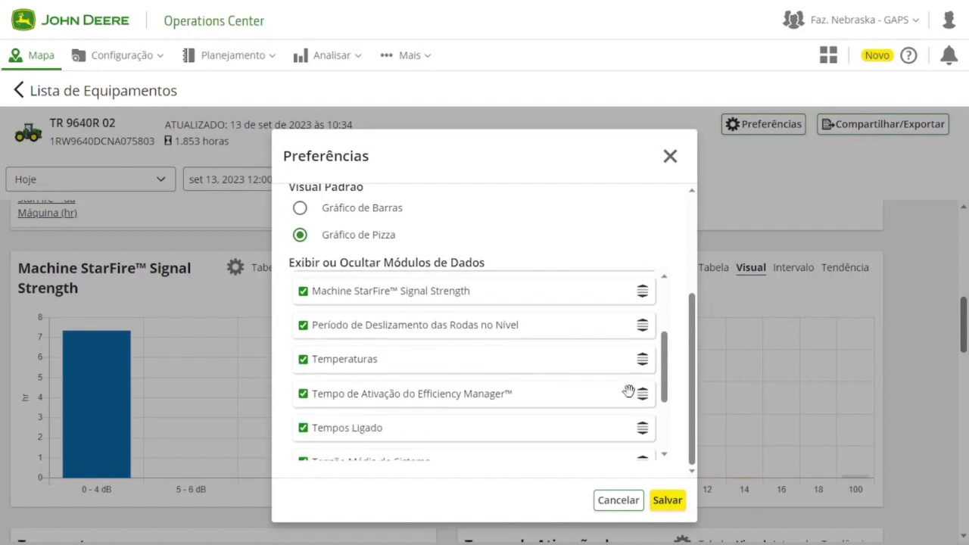
scroll(534, 391, down, 3)
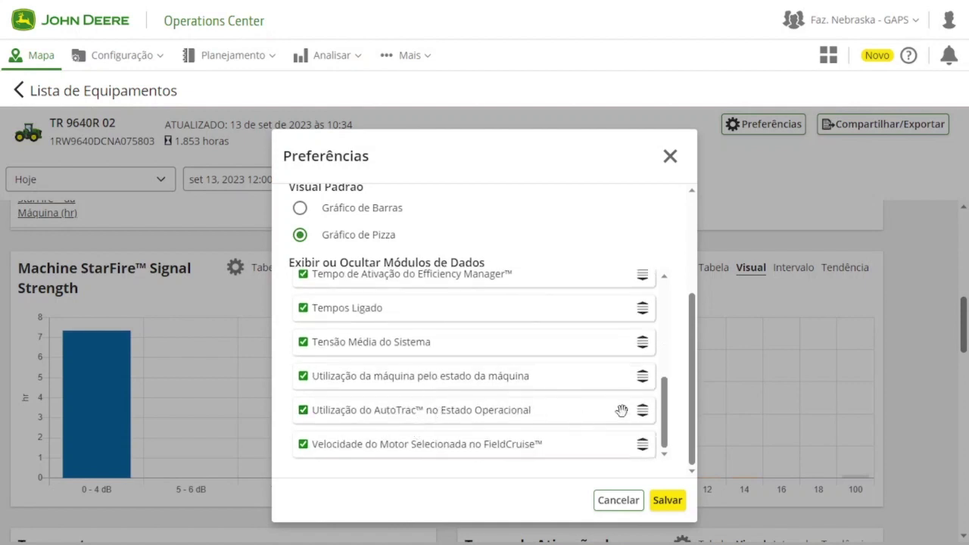
scroll(621, 406, up, 3)
drag(639, 397, 635, 284)
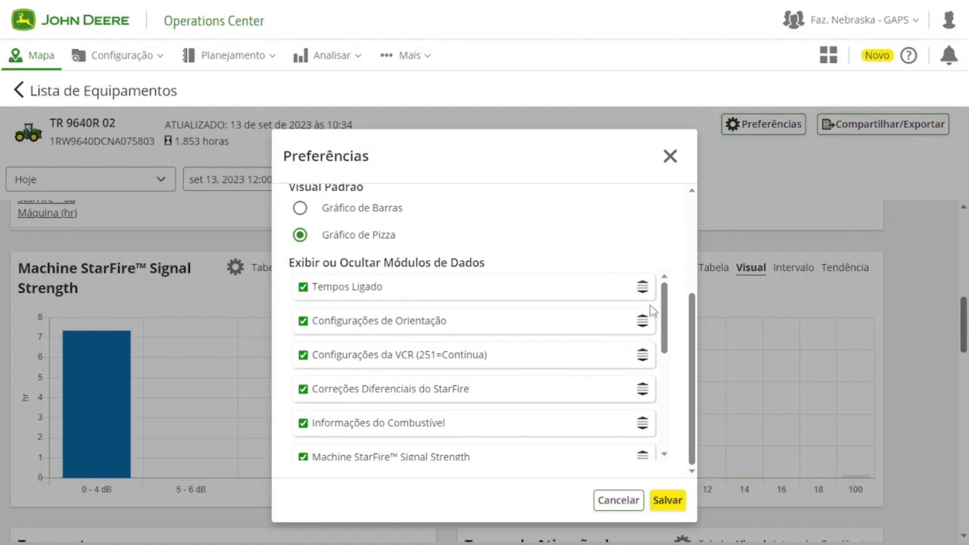
drag(642, 320, 631, 370)
scroll(595, 389, down, 5)
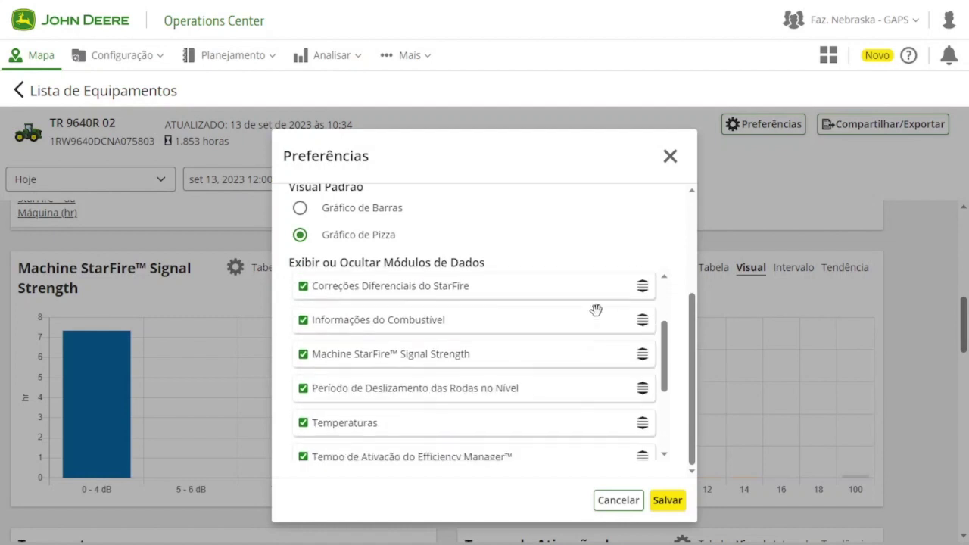
scroll(547, 374, down, 1)
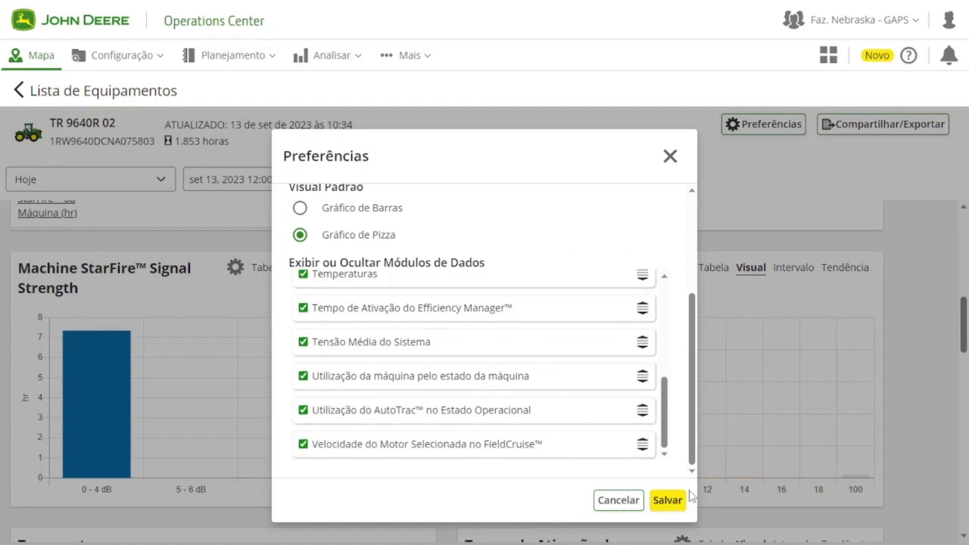
click(666, 500)
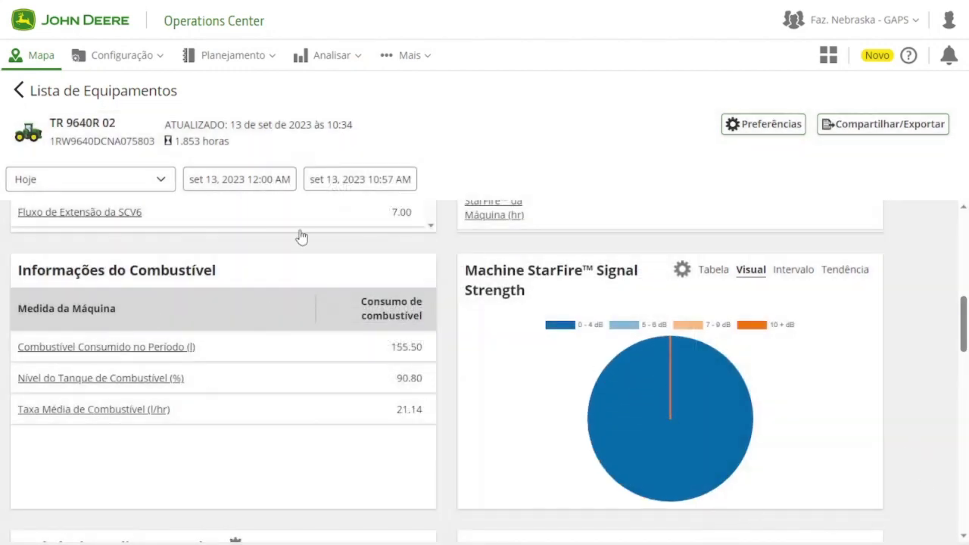
scroll(549, 260, down, 5)
scroll(552, 333, up, 6)
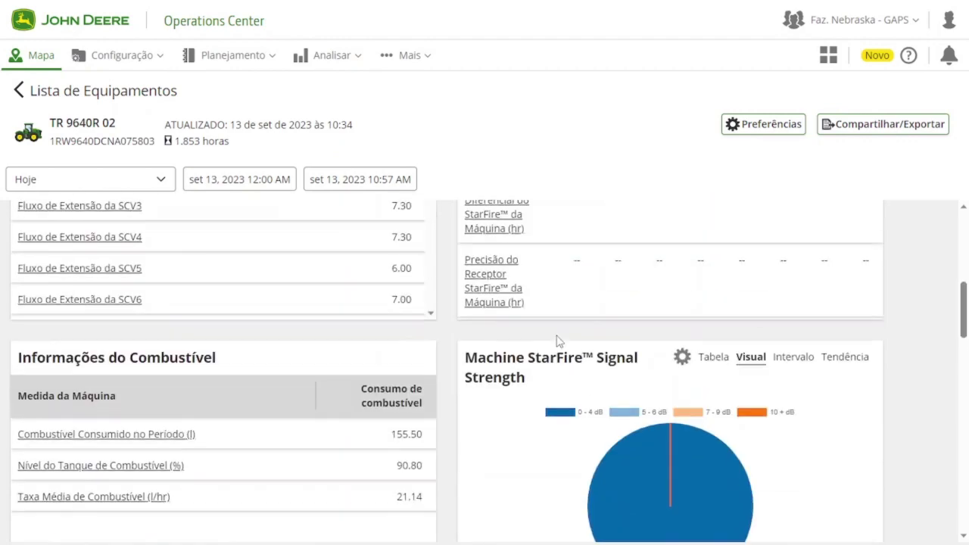
- Hide the Configurações da VCR (251=Contínua) module, save the preferences, and check the remaining data modules
scroll(557, 340, up, 3)
click(765, 125)
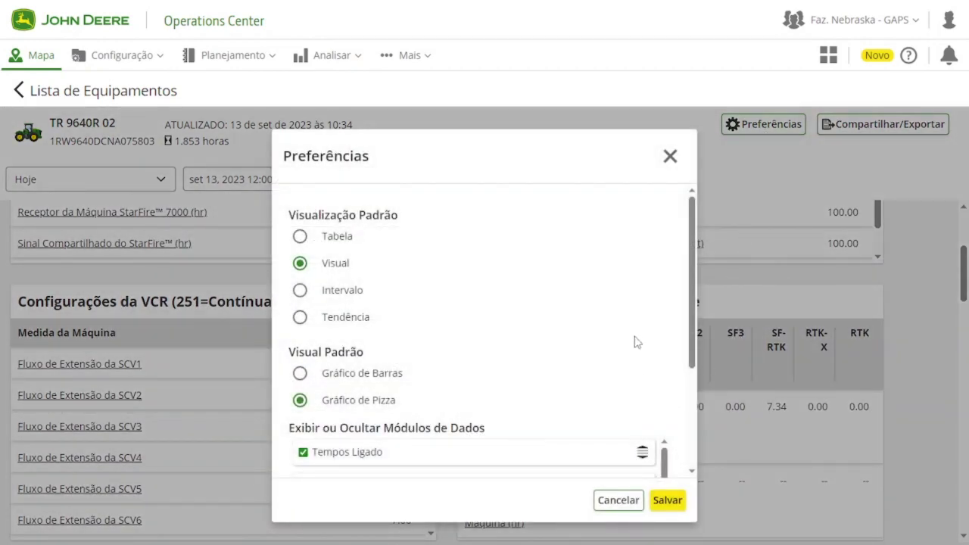
scroll(634, 342, down, 3)
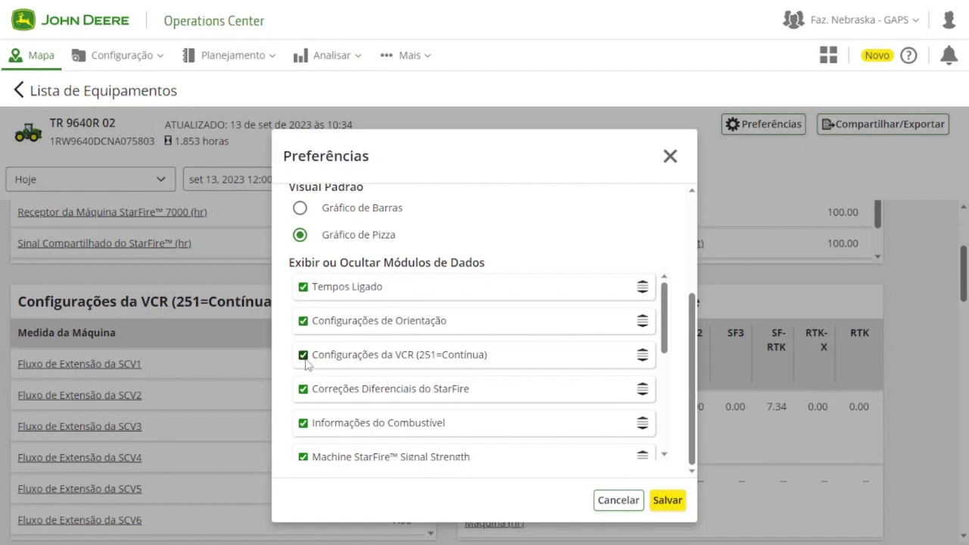
click(665, 502)
scroll(558, 428, down, 1)
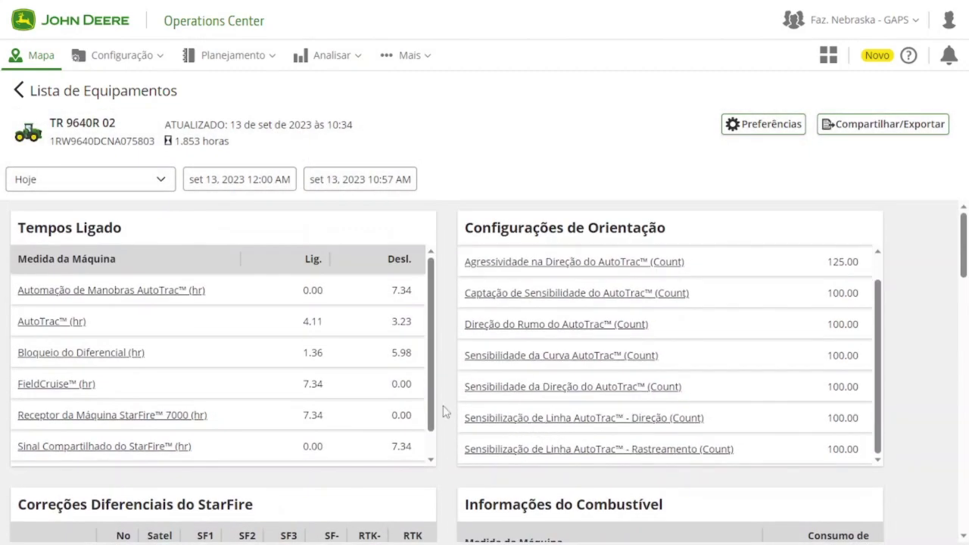
scroll(376, 402, down, 5)
scroll(349, 473, down, 3)
scroll(376, 464, up, 4)
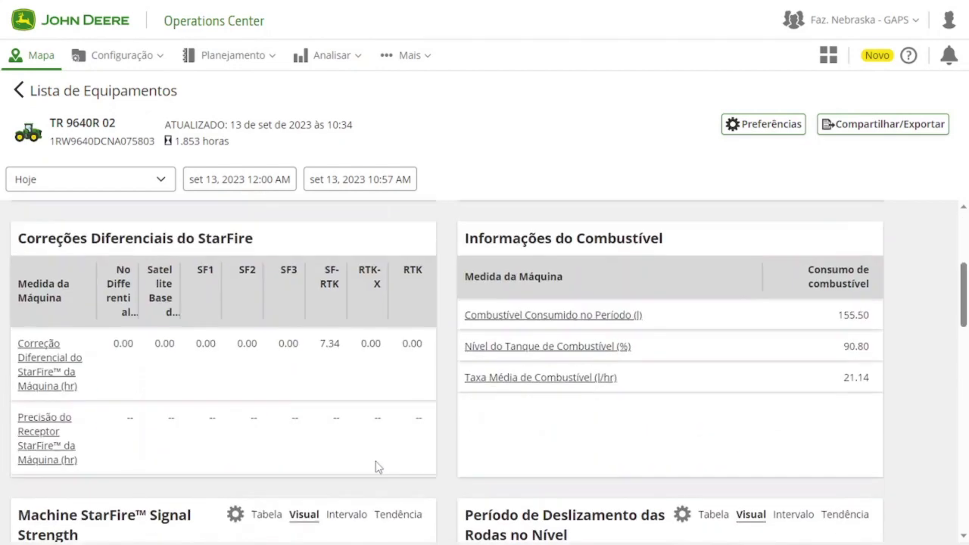
- Show the Configurações da VCR (251=Contínua) module again, save the preferences, and look through the data modules
click(768, 125)
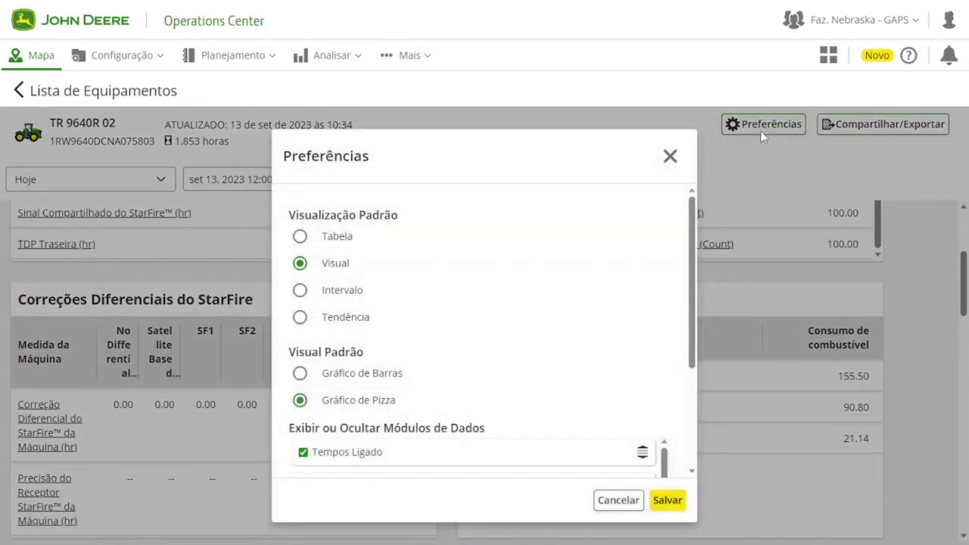
scroll(386, 359, down, 2)
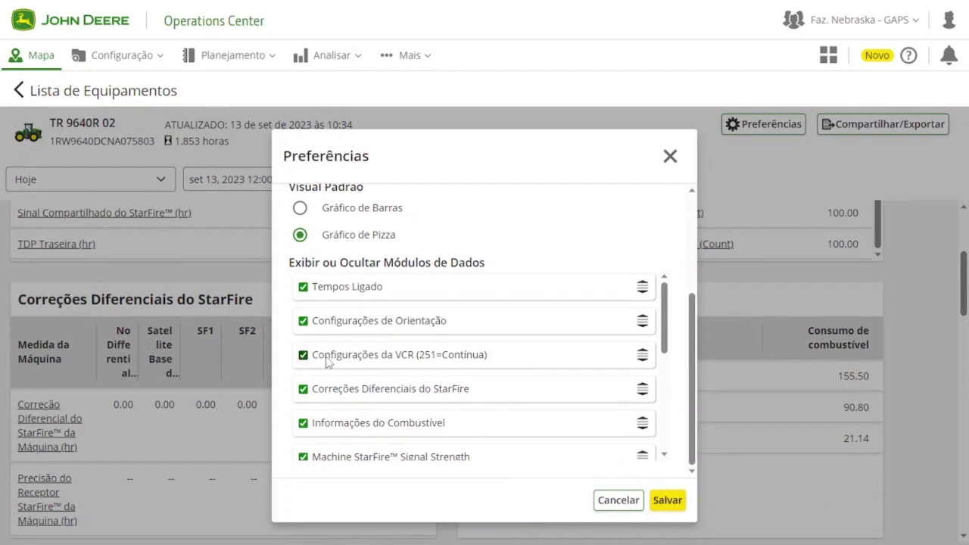
scroll(651, 443, down, 3)
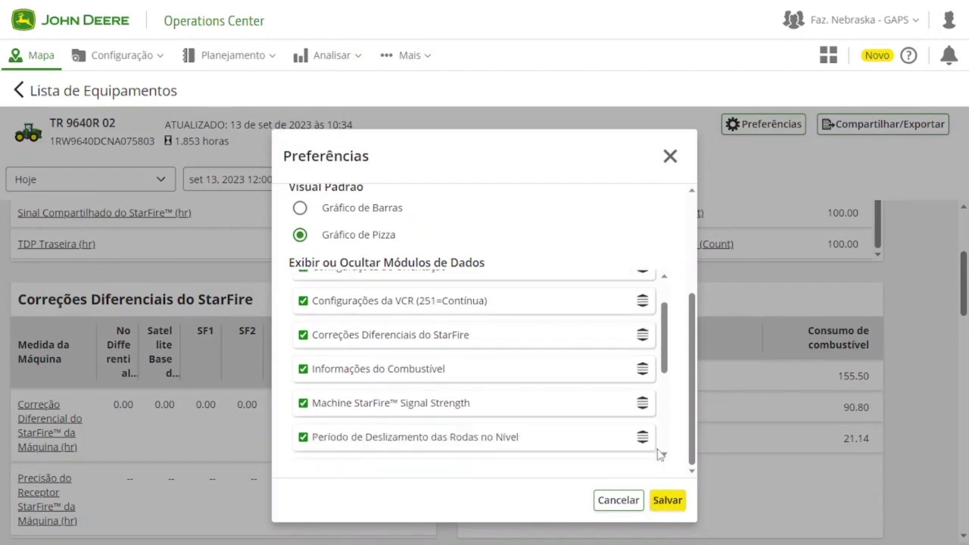
click(666, 501)
scroll(787, 455, down, 4)
scroll(660, 359, up, 7)
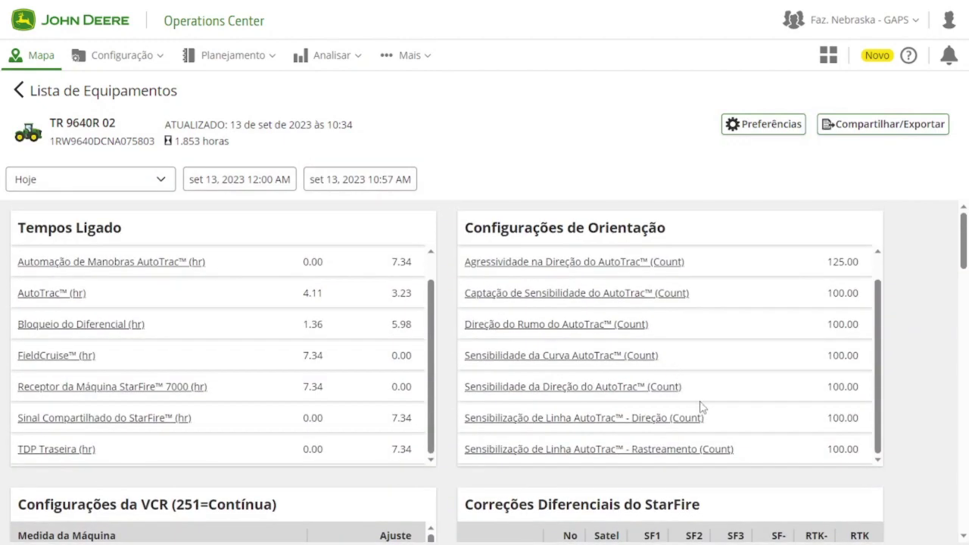
scroll(673, 292, down, 10)
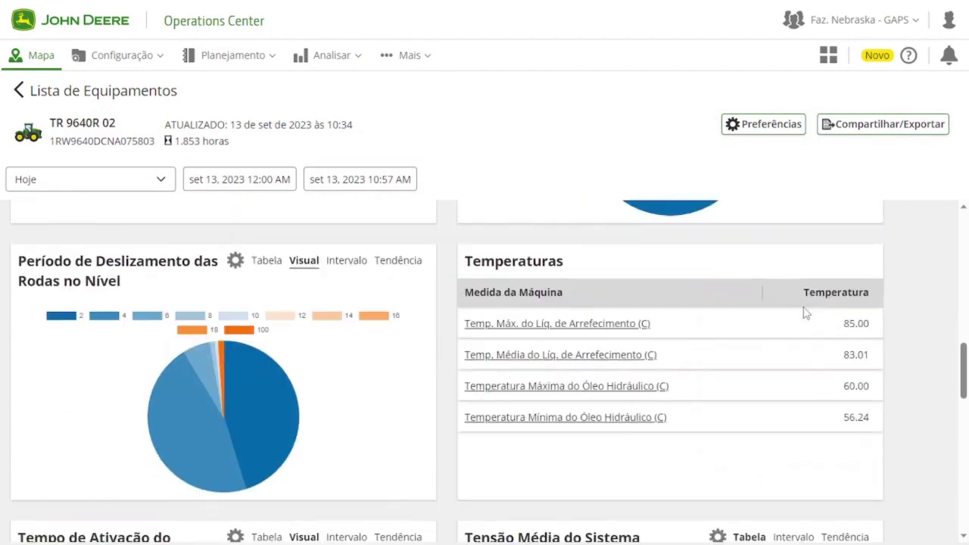
scroll(840, 330, down, 5)
scroll(853, 337, up, 10)
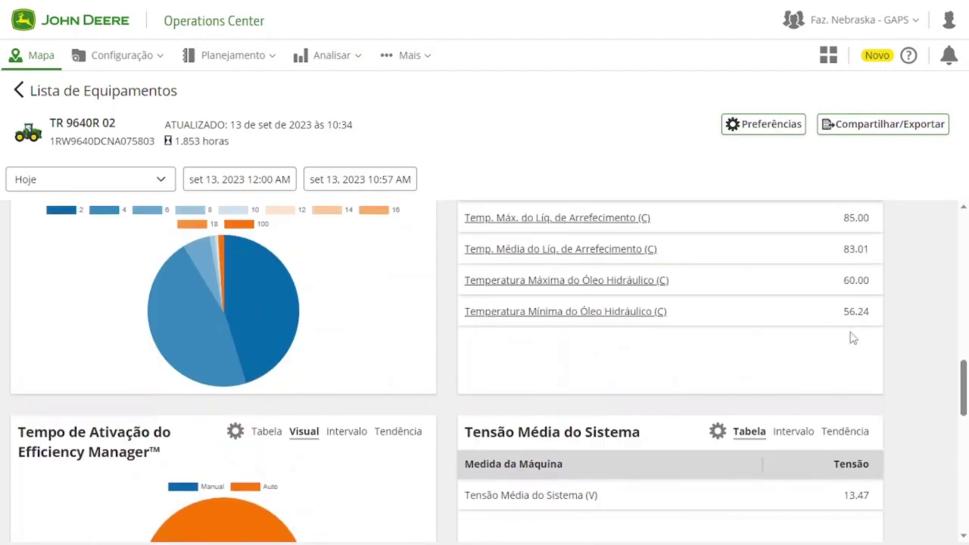
scroll(854, 337, up, 5)
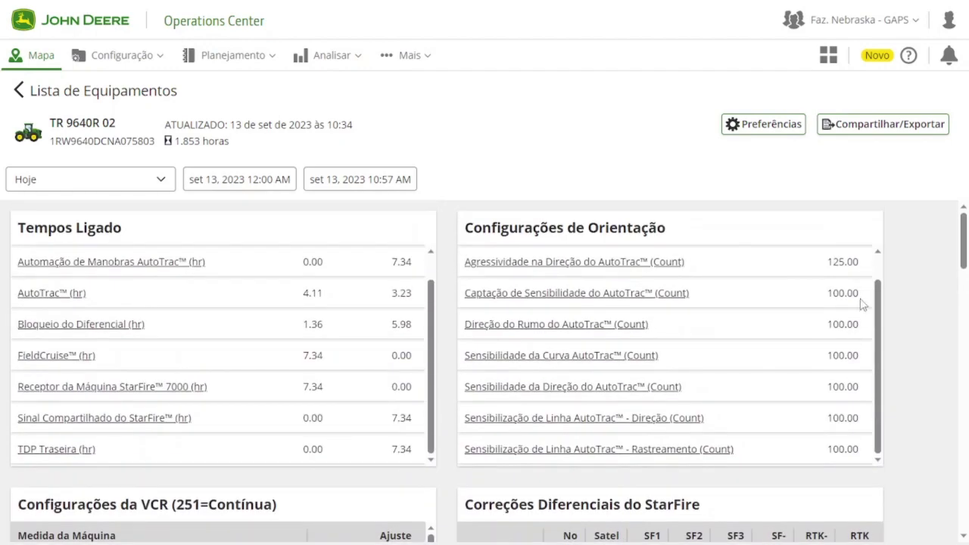
- Export today's tractor data with the Imprimir em PDF file type and look through the report's print preview
click(892, 127)
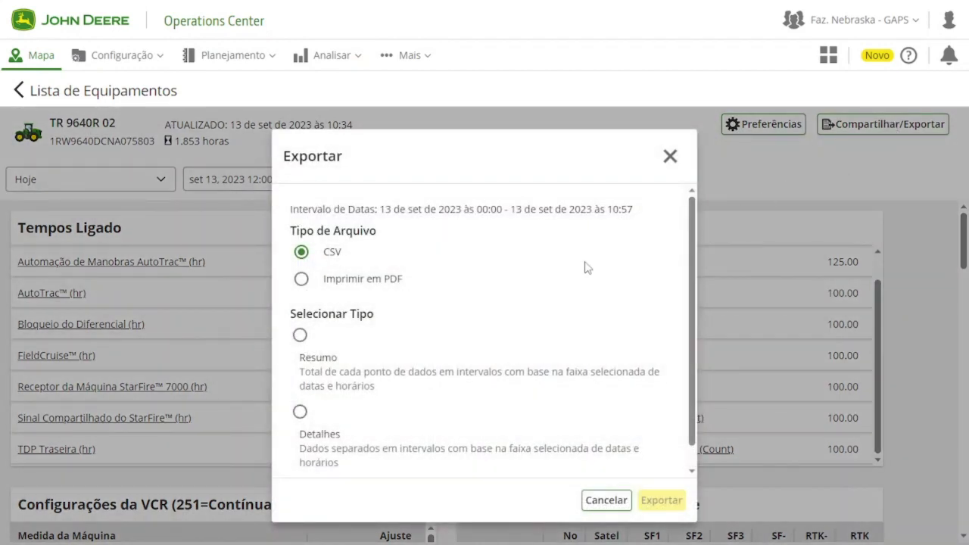
scroll(547, 279, down, 1)
scroll(500, 283, up, 1)
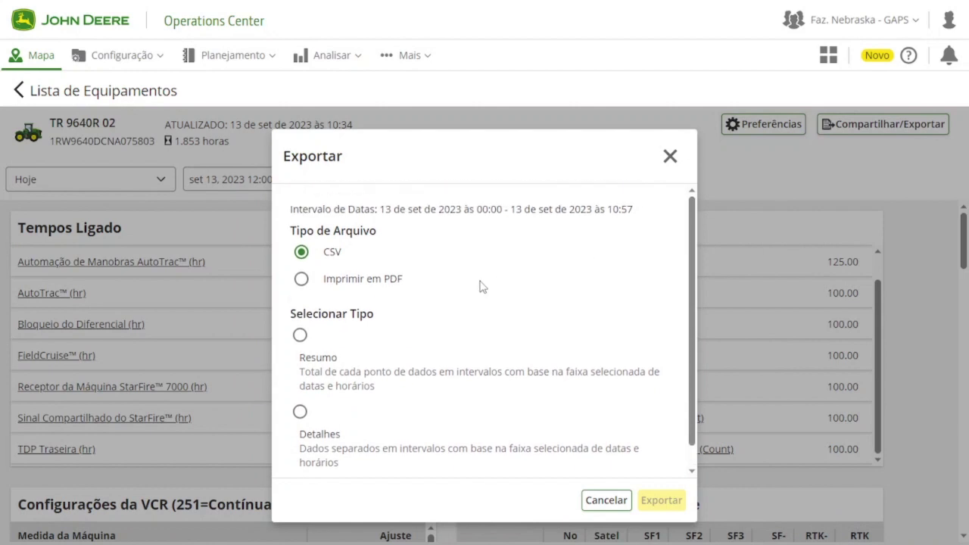
click(300, 280)
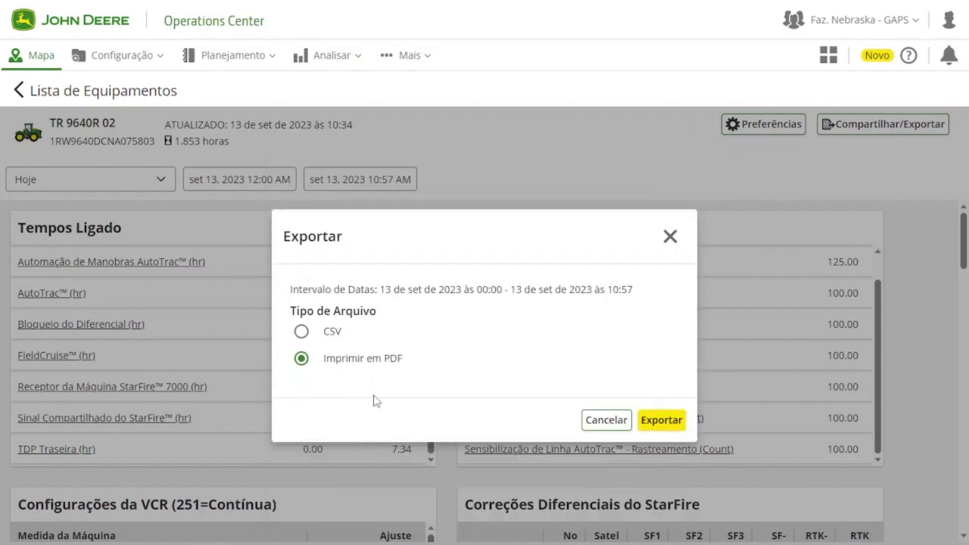
click(301, 331)
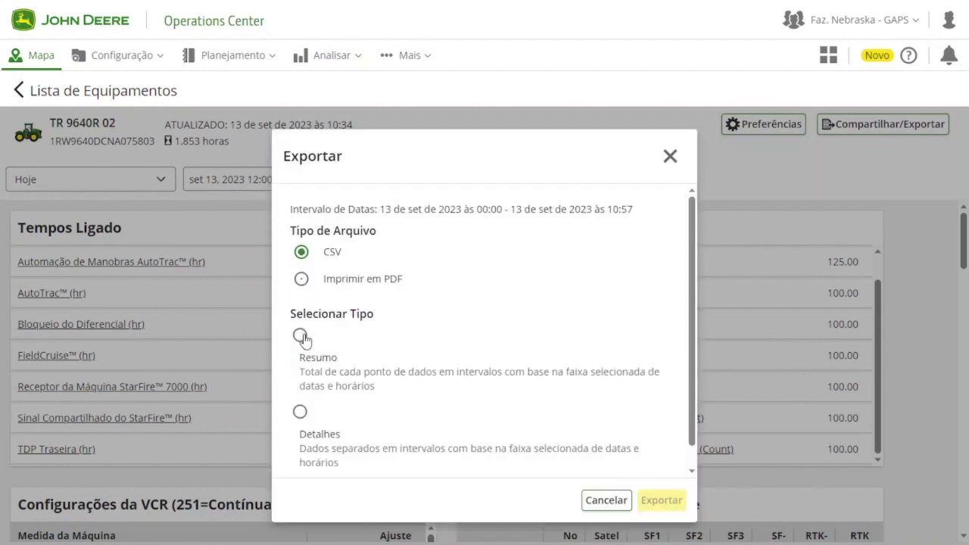
click(300, 279)
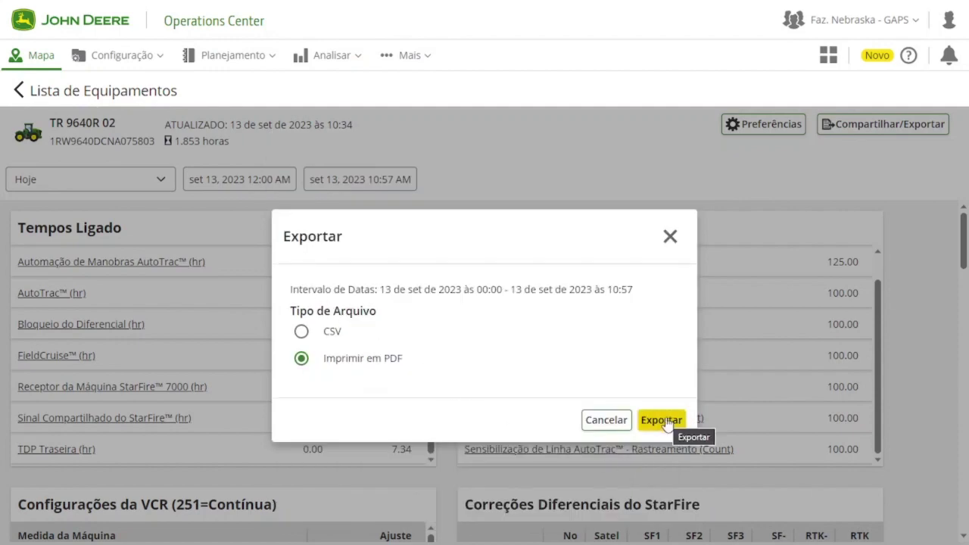
click(671, 423)
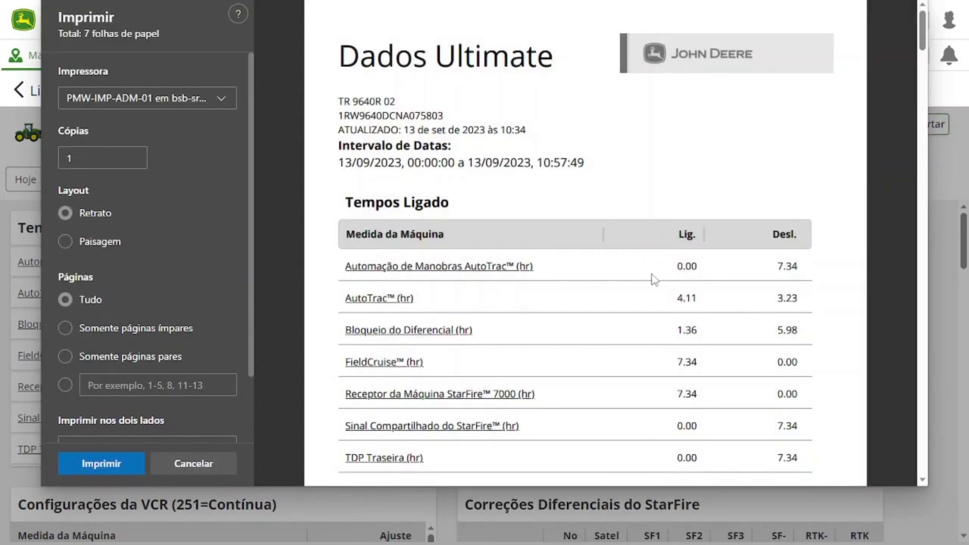
scroll(640, 257, down, 10)
scroll(640, 266, down, 20)
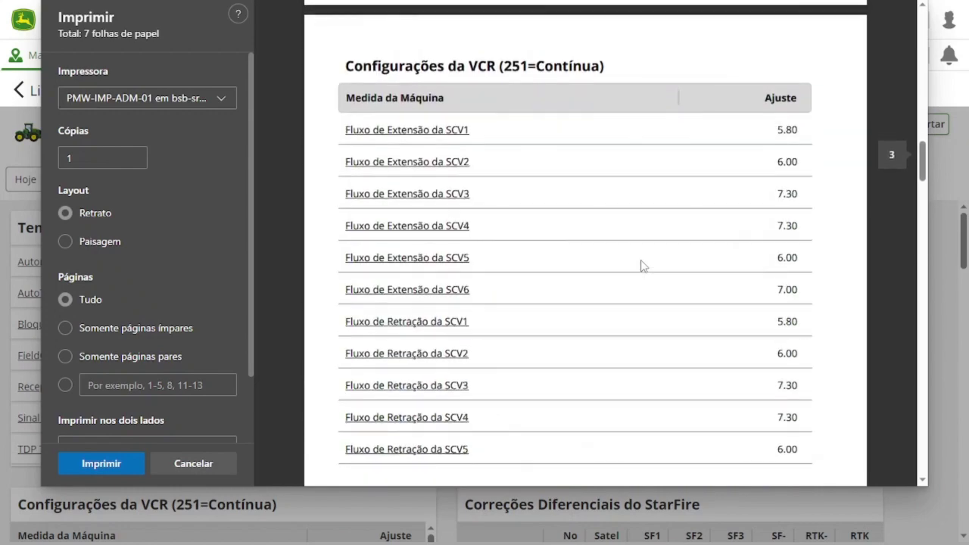
scroll(641, 266, down, 15)
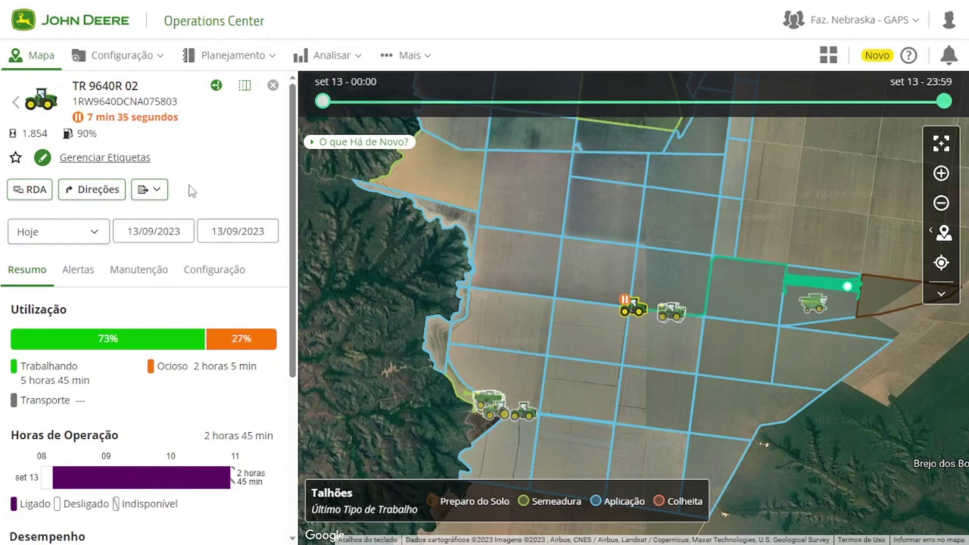
click(156, 191)
scroll(500, 219, up, 2)
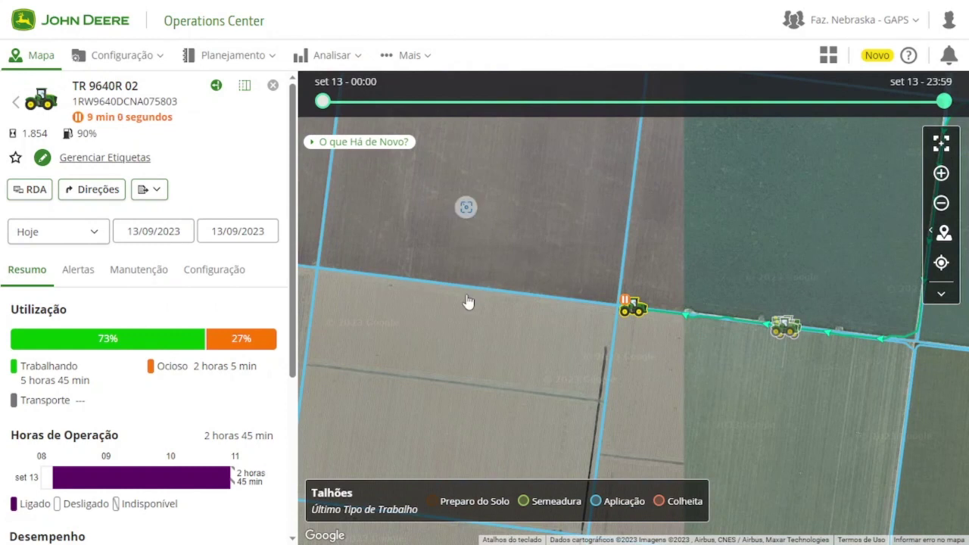